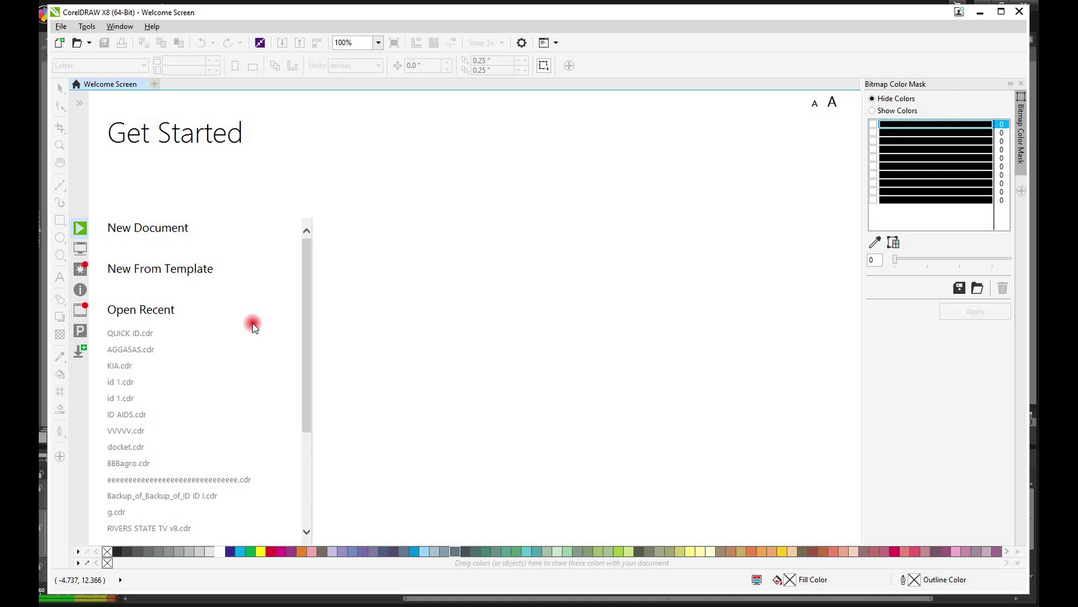
# - Create a new blank document with a 5.1 × 8.7 inch page
pyautogui.moveTo(147, 227)
pyautogui.click(171, 240)
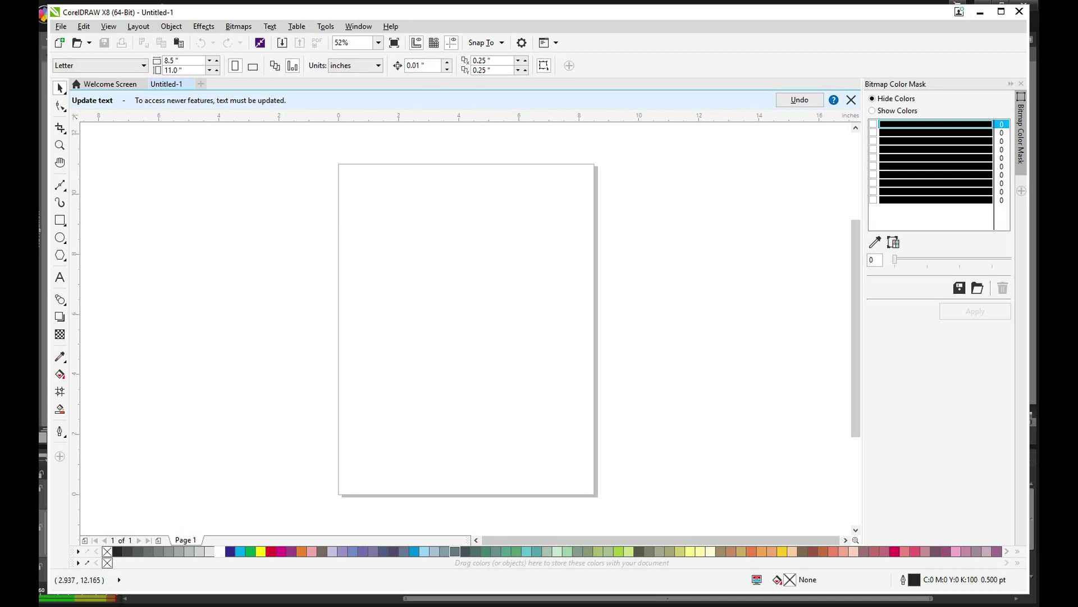
pyautogui.doubleClick(189, 62)
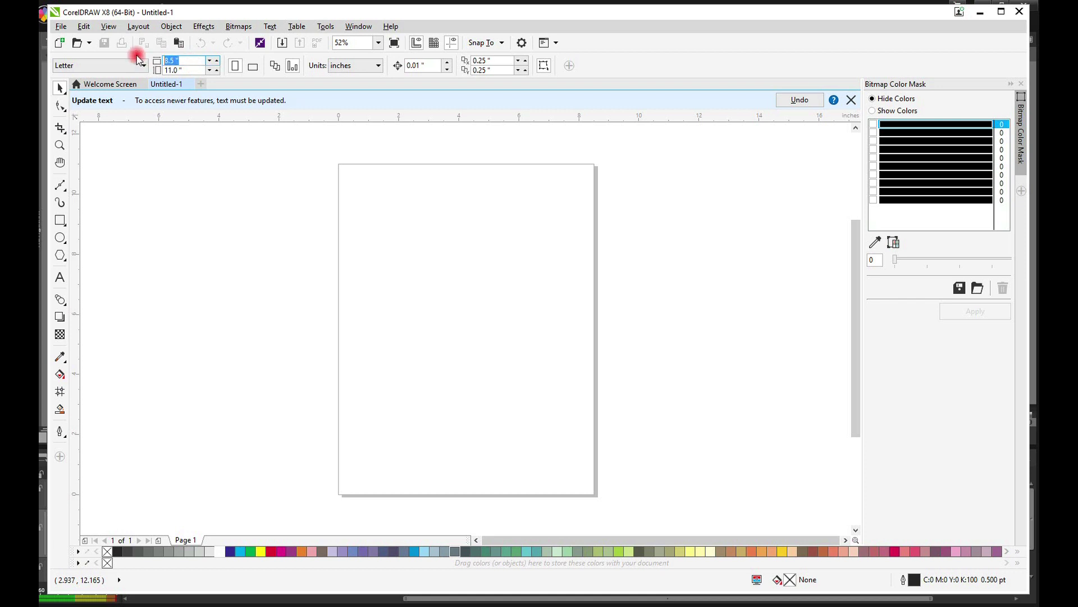
pyautogui.write('5.1')
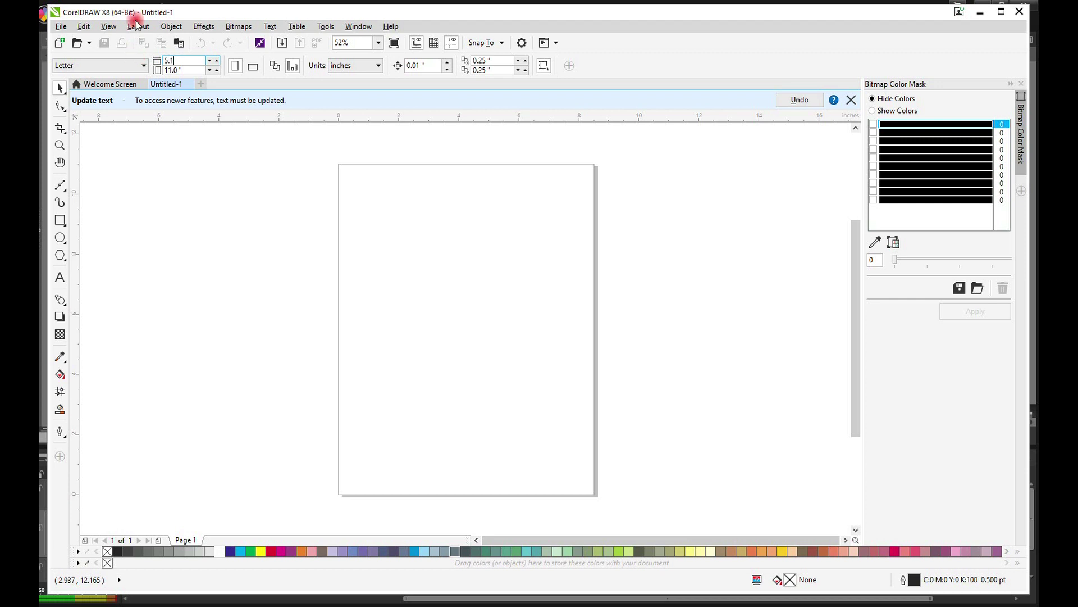
pyautogui.click(186, 70)
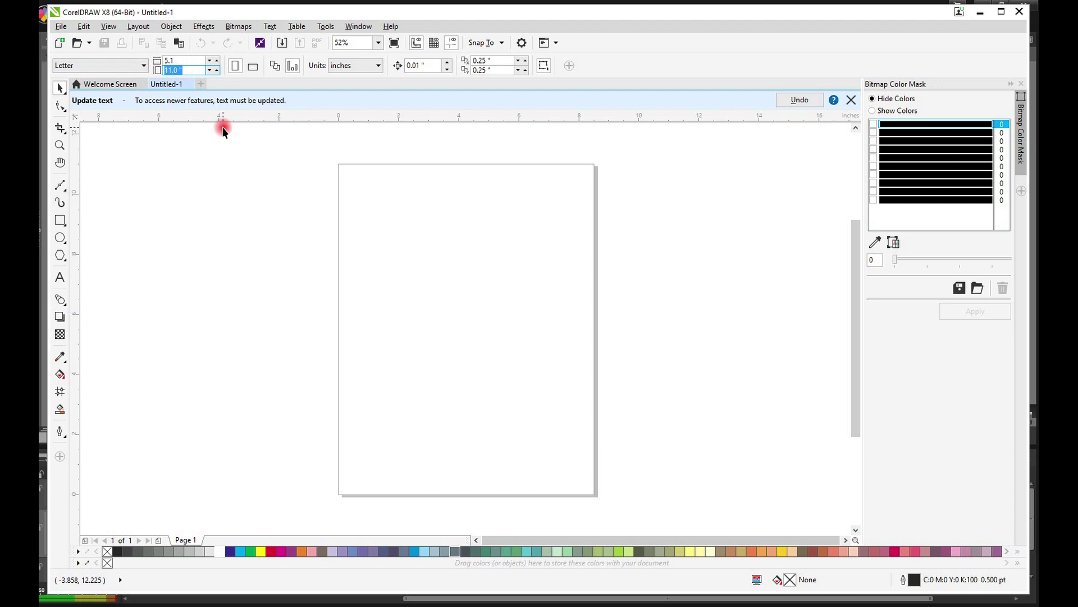
pyautogui.write('8.7')
pyautogui.press('Return')
pyautogui.write('5.1 inches')
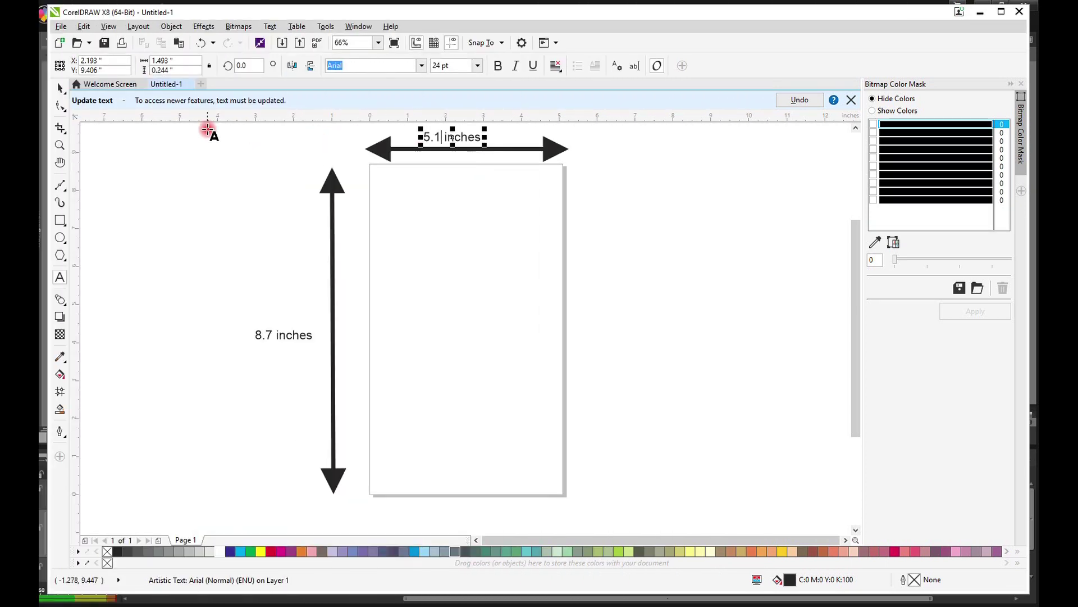
# - Finish editing the '5.1 inches' label and return to the Pick tool
pyautogui.click(60, 88)
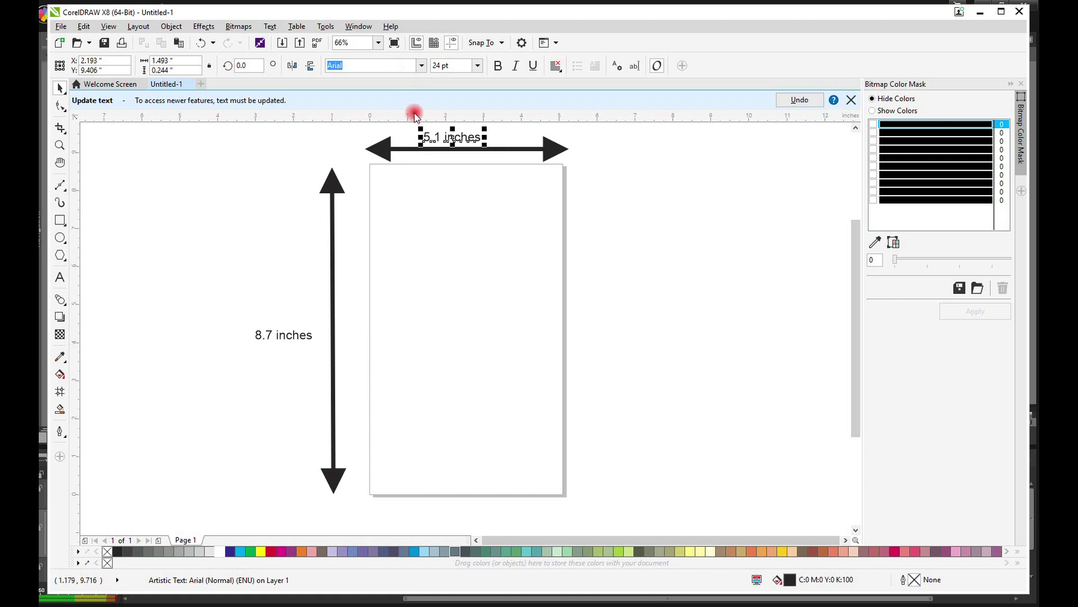
# - Place a horizontal guideline on the page's top edge and zoom into the top-left
pyautogui.moveTo(414, 114)
pyautogui.mouseDown()
pyautogui.moveTo(444, 291)
pyautogui.moveTo(443, 165)
pyautogui.mouseUp()
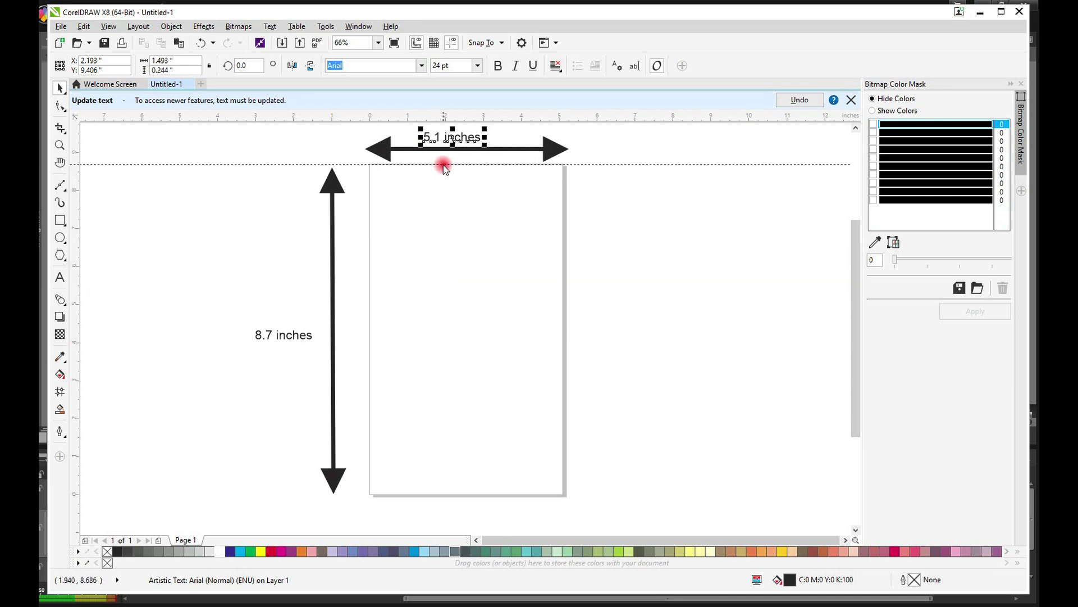
pyautogui.moveTo(444, 164); pyautogui.dragTo(443, 164)
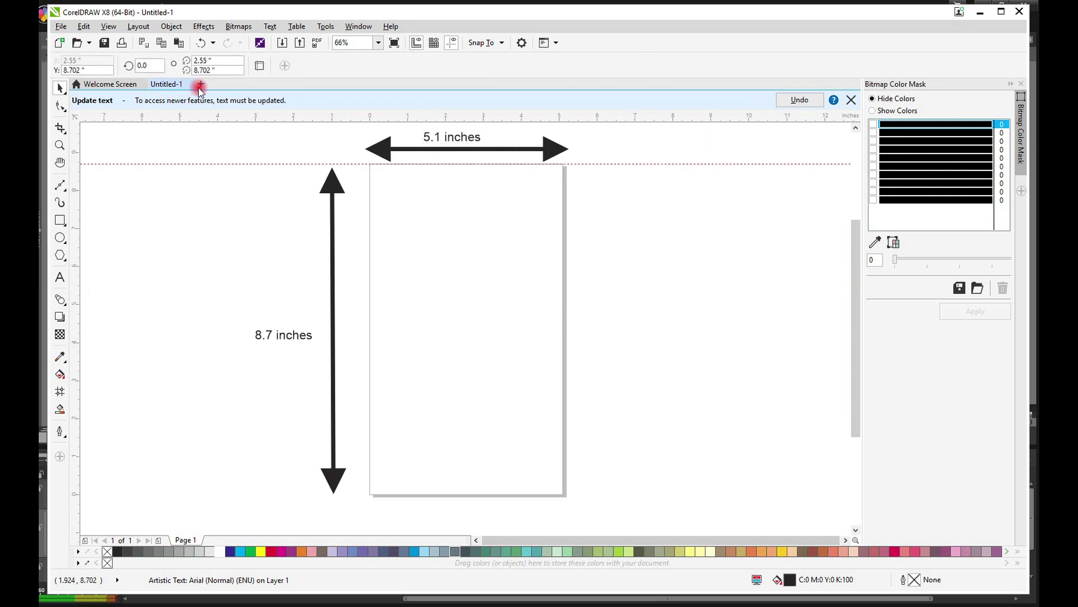
pyautogui.click(60, 145)
pyautogui.moveTo(262, 132); pyautogui.dragTo(621, 289)
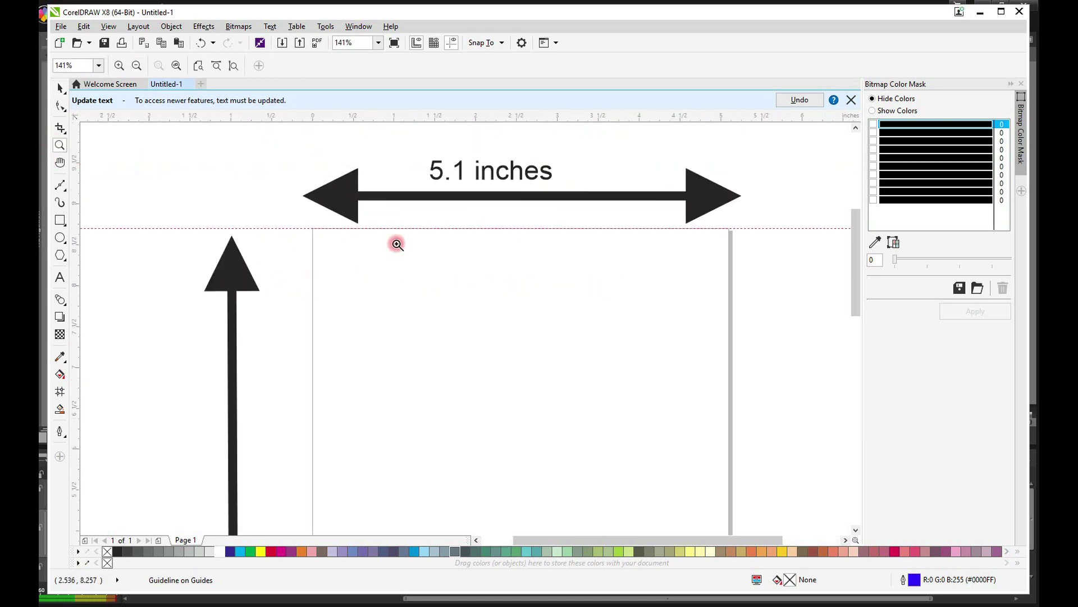
pyautogui.click(59, 87)
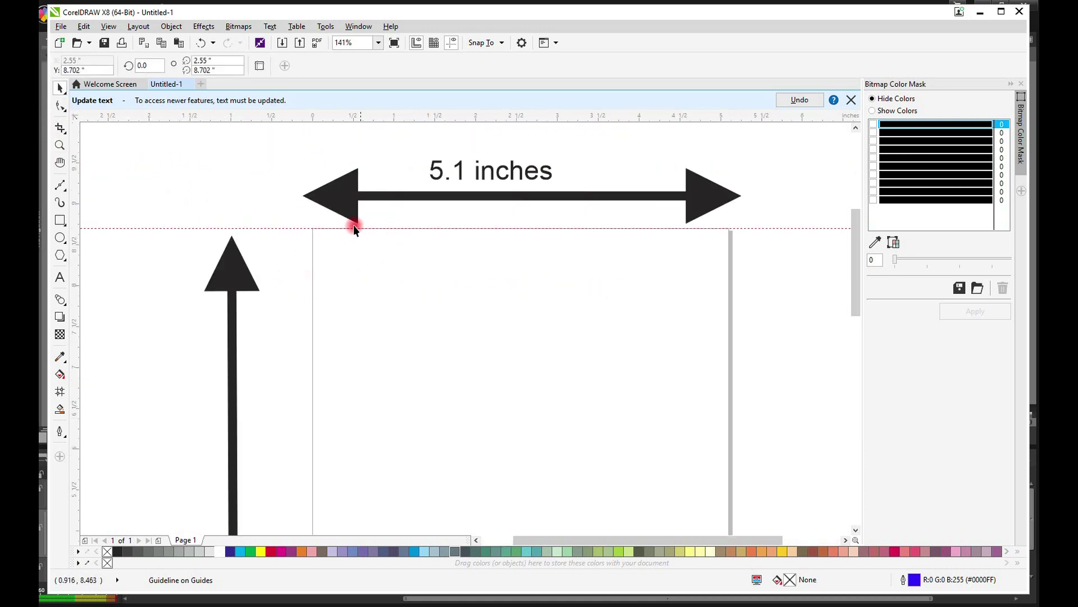
# - Add a second, lower horizontal guideline and draw a small rectangle near the left edge
pyautogui.moveTo(376, 124); pyautogui.dragTo(410, 451)
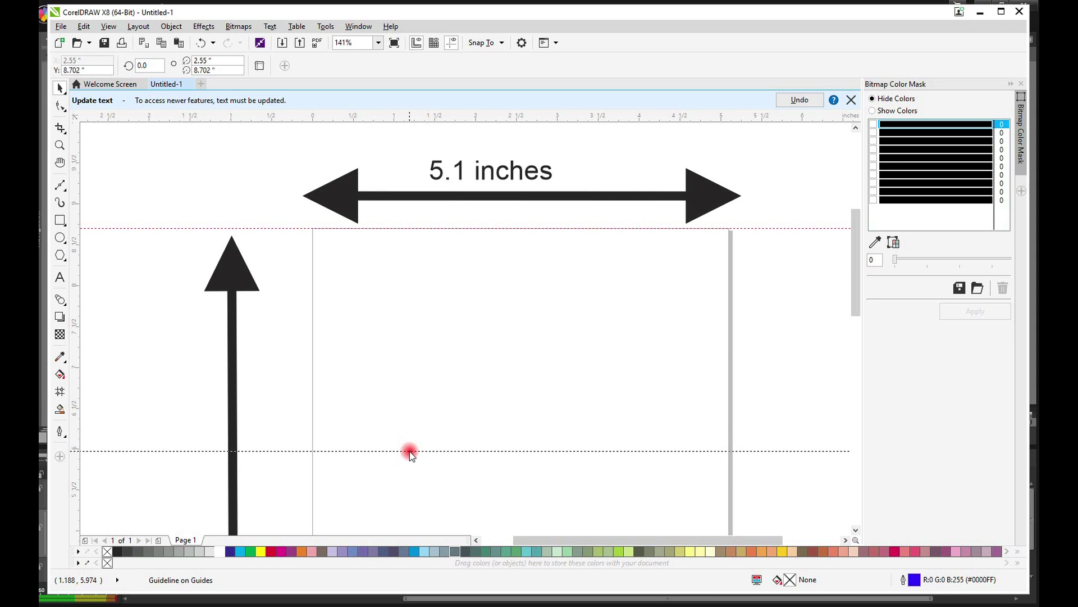
pyautogui.moveTo(410, 450); pyautogui.dragTo(410, 451)
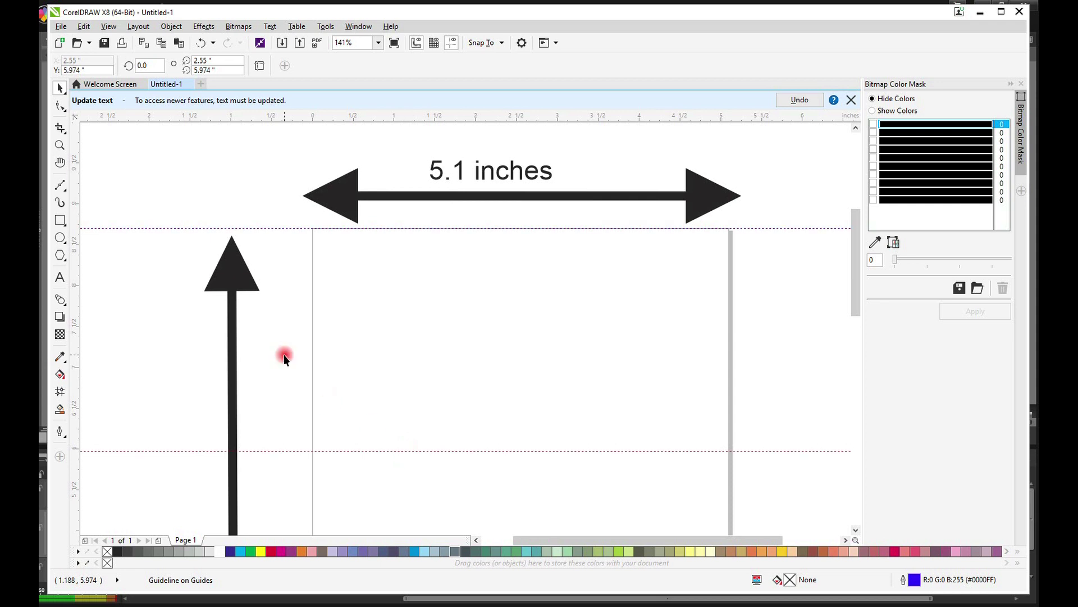
pyautogui.click(59, 220)
pyautogui.moveTo(270, 312); pyautogui.dragTo(364, 439)
# - Size the rectangle to 2.97 × 2.97 inches, then narrow it from its right side
pyautogui.click(60, 88)
pyautogui.moveTo(201, 61); pyautogui.dragTo(119, 65)
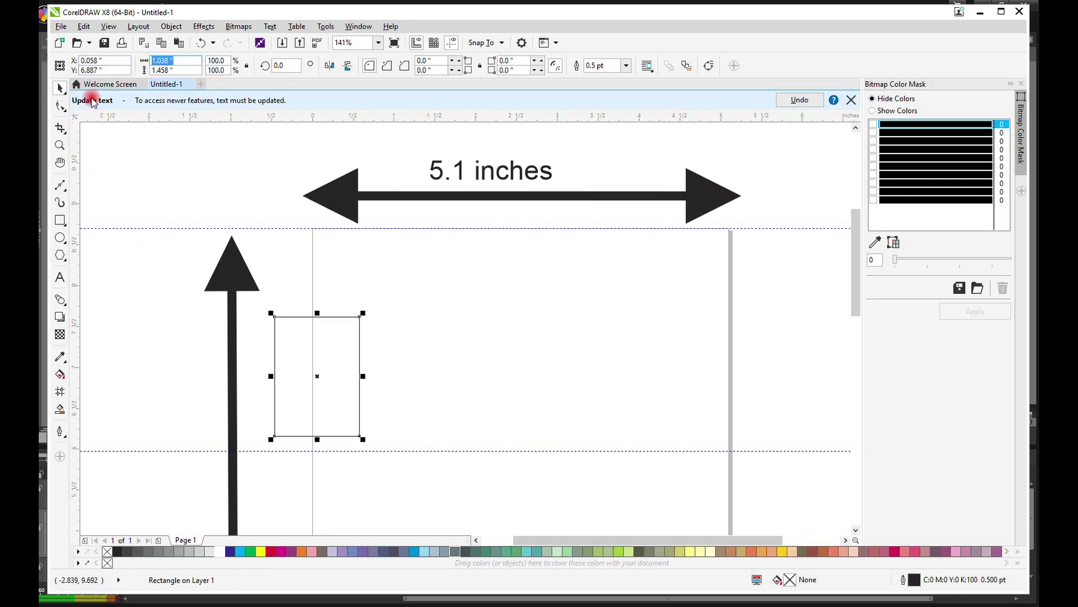
pyautogui.write('2.')
pyautogui.write('97')
pyautogui.press('Return')
pyautogui.click(173, 70)
pyautogui.write('2.29')
pyautogui.press('BackSpace')
pyautogui.press('BackSpace')
pyautogui.write('97')
pyautogui.press('Return')
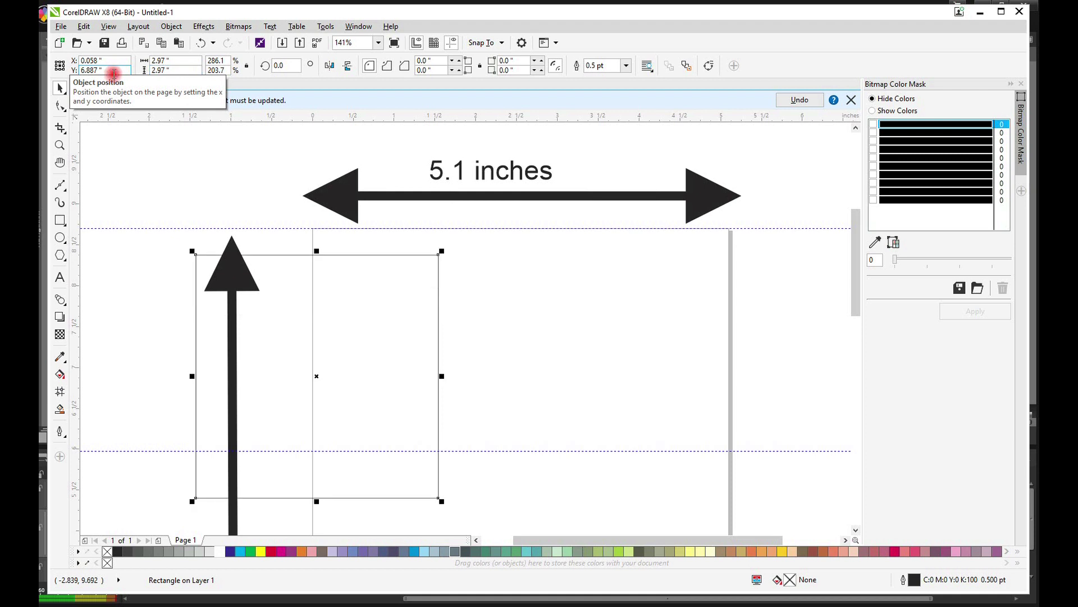
pyautogui.moveTo(442, 375)
pyautogui.mouseDown()
pyautogui.moveTo(290, 369)
pyautogui.moveTo(360, 338)
pyautogui.moveTo(405, 350)
pyautogui.mouseUp()
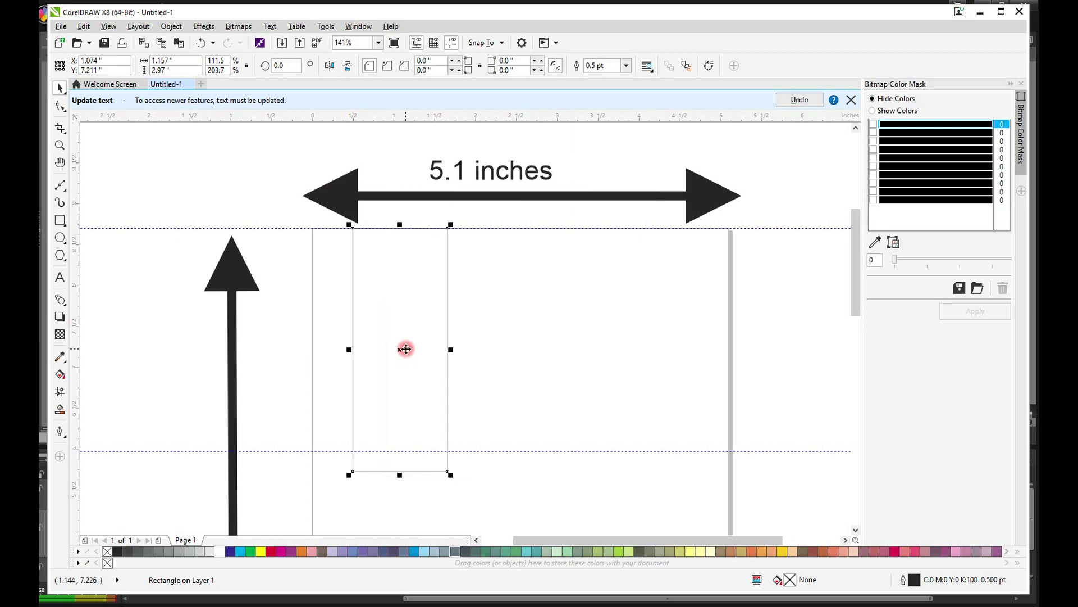
# - Align the lower guideline, then place a 2.3-inch-tall rectangle copy in the bottom-left corner
pyautogui.moveTo(482, 451); pyautogui.dragTo(486, 474)
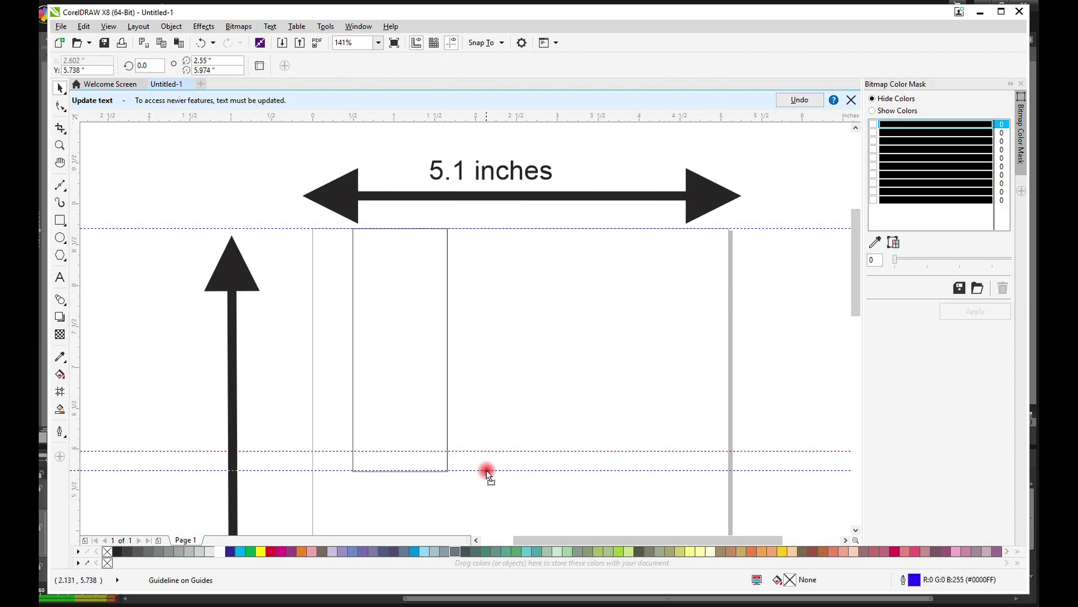
pyautogui.moveTo(488, 473); pyautogui.dragTo(487, 473)
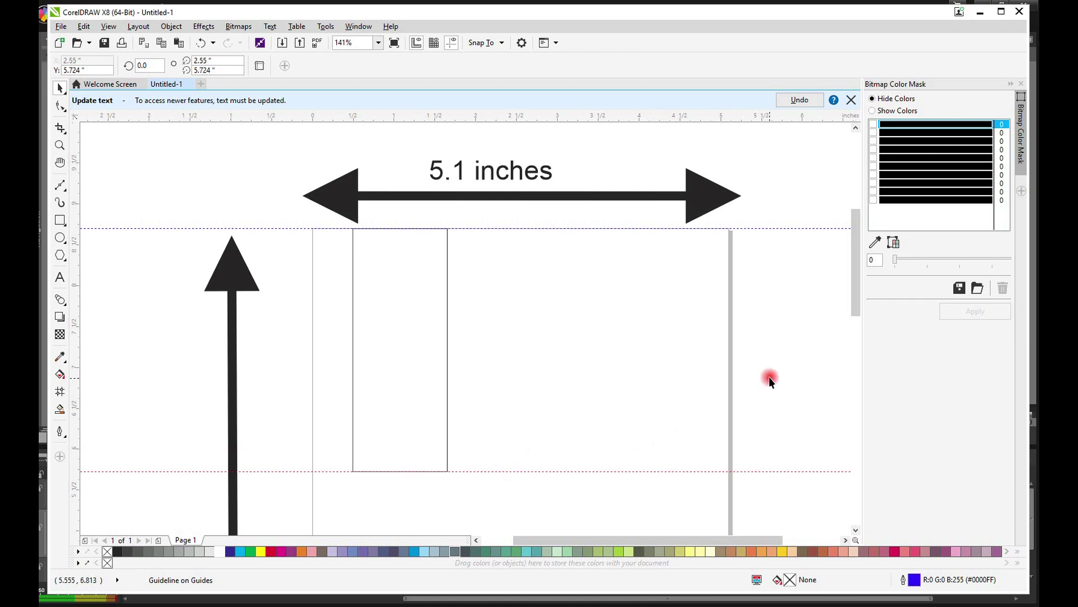
pyautogui.moveTo(855, 301); pyautogui.dragTo(855, 337)
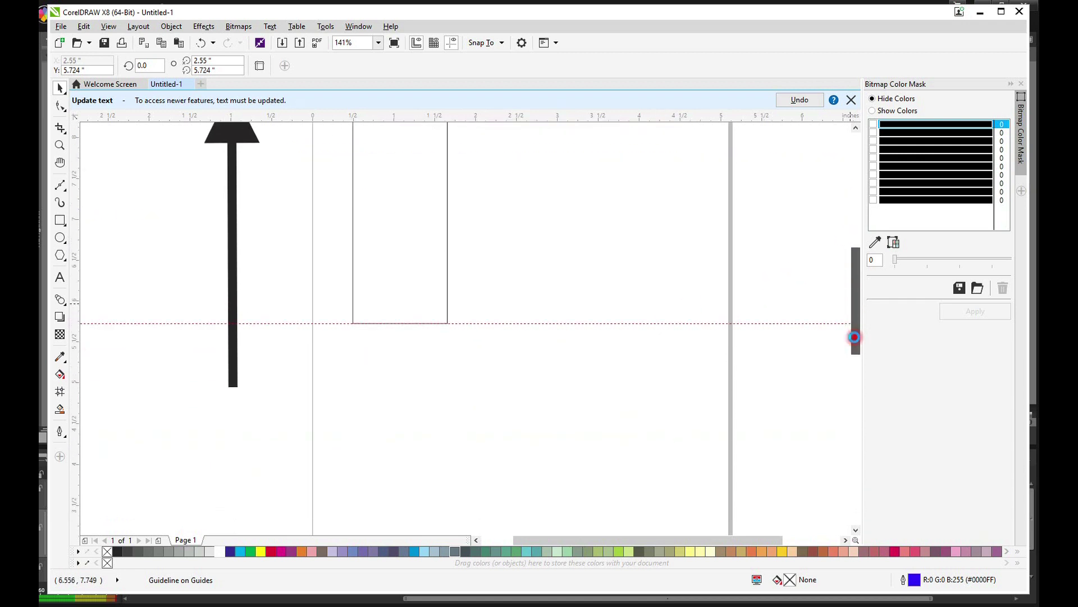
pyautogui.scroll(-2, 693, 339)
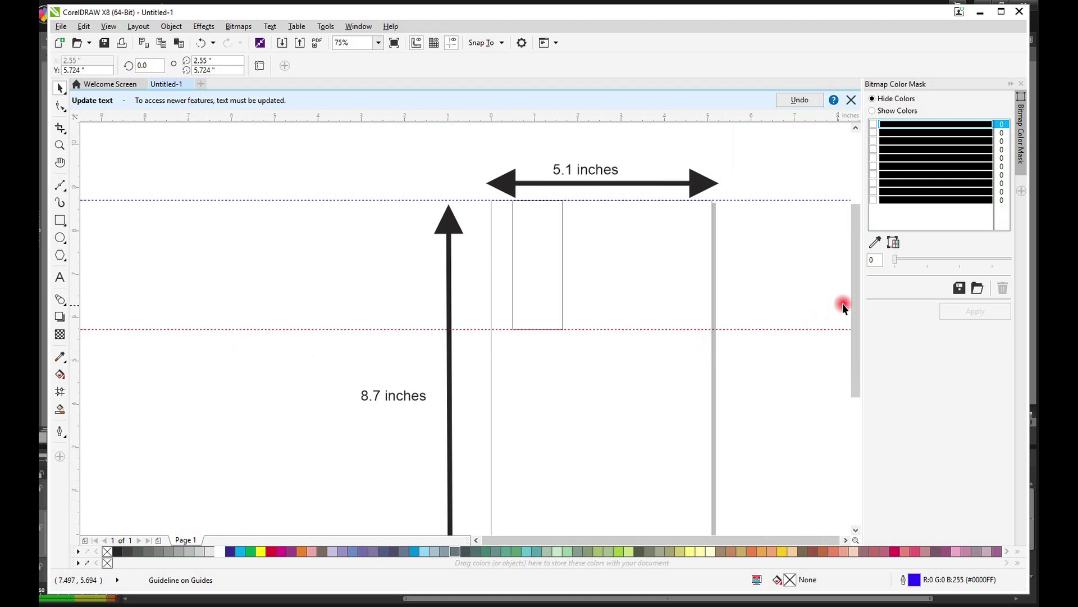
pyautogui.scroll(-1, 854, 326)
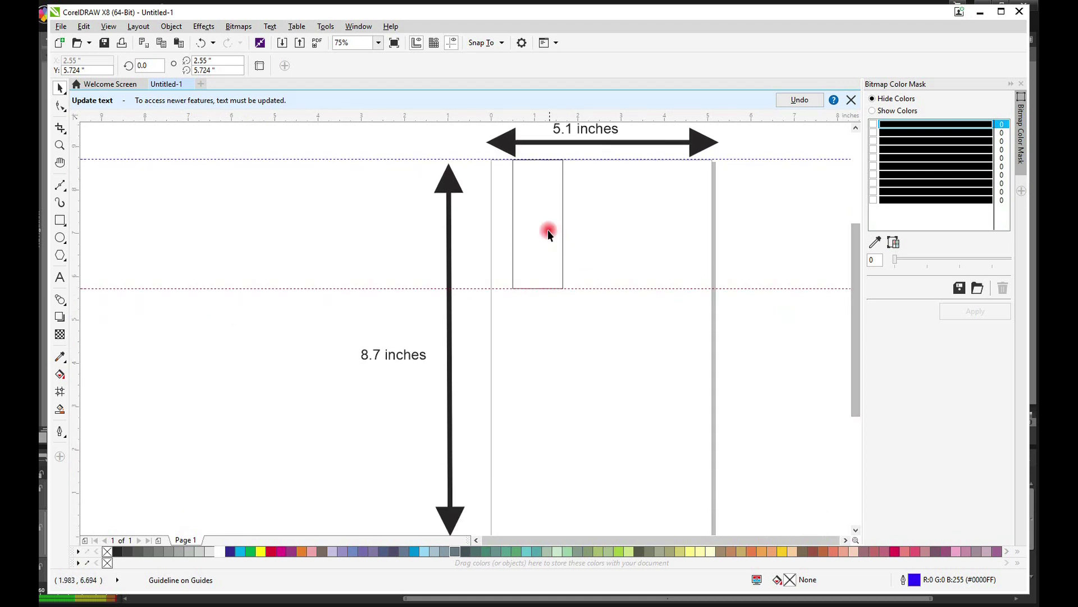
pyautogui.moveTo(548, 233); pyautogui.dragTo(562, 455)
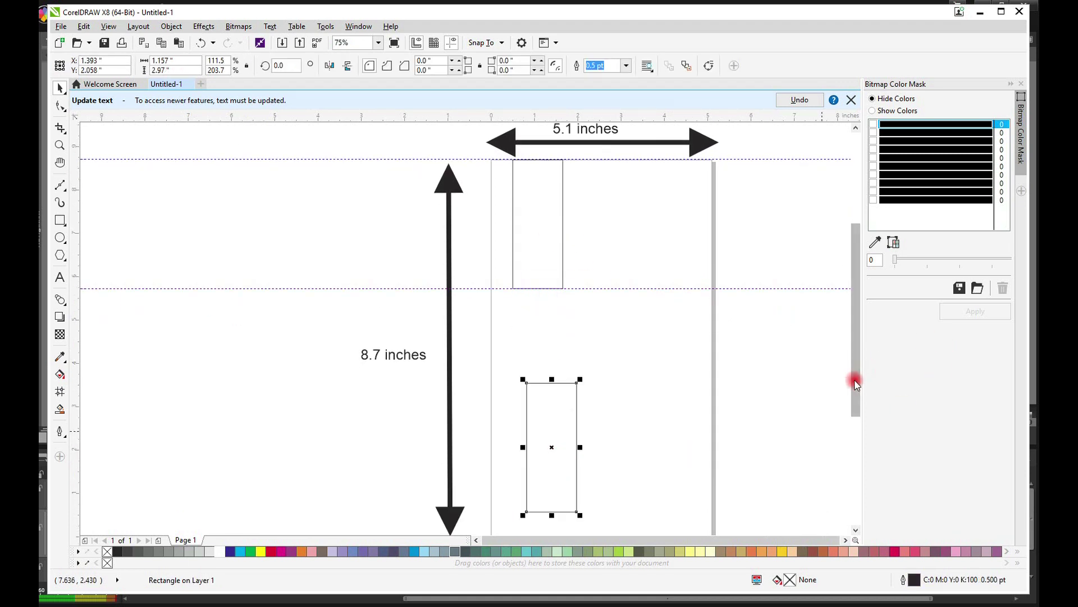
pyautogui.moveTo(855, 383); pyautogui.dragTo(855, 424)
pyautogui.moveTo(564, 401); pyautogui.dragTo(548, 413)
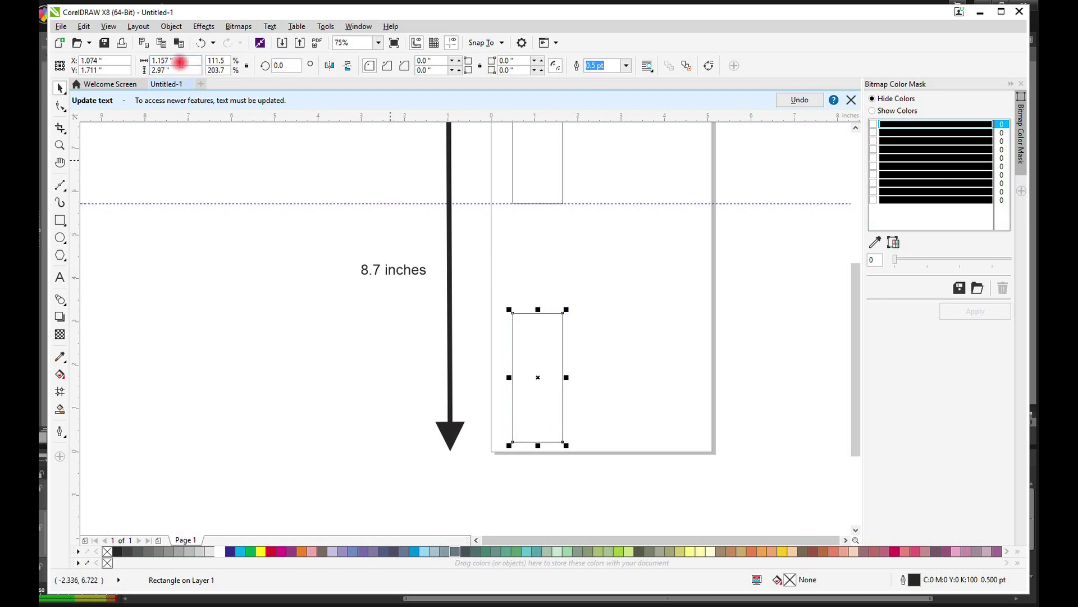
pyautogui.moveTo(181, 71); pyautogui.dragTo(148, 70)
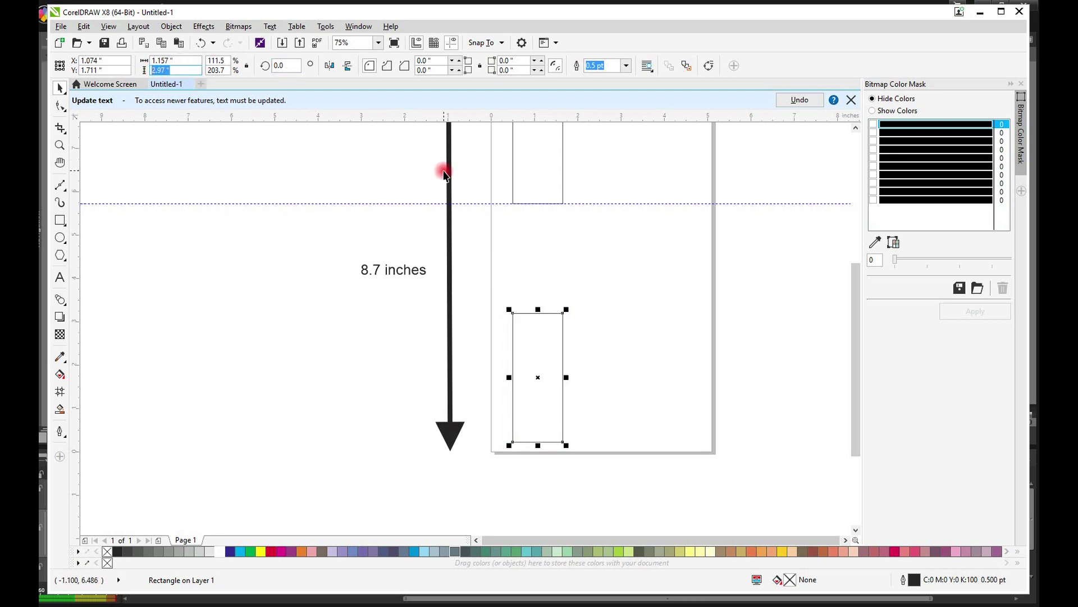
pyautogui.write('2.3')
pyautogui.press('Return')
pyautogui.moveTo(541, 379); pyautogui.dragTo(525, 406)
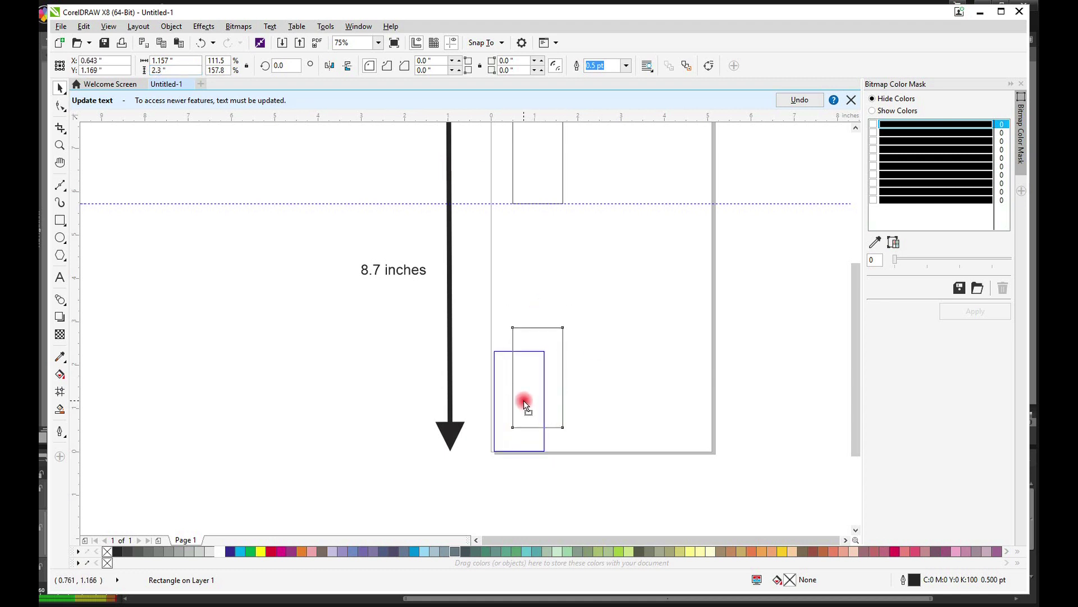
pyautogui.moveTo(524, 402); pyautogui.dragTo(523, 400)
# - Zoom in to snug the rectangle into the corner, then add guidelines at page bottom and rectangle top
pyautogui.click(59, 145)
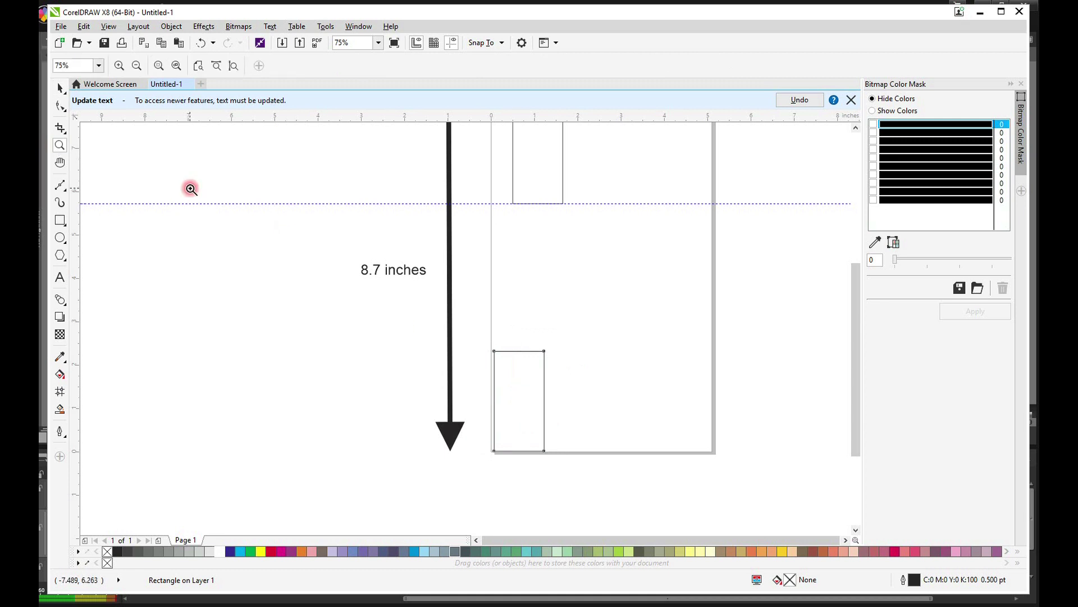
pyautogui.moveTo(460, 287); pyautogui.dragTo(733, 470)
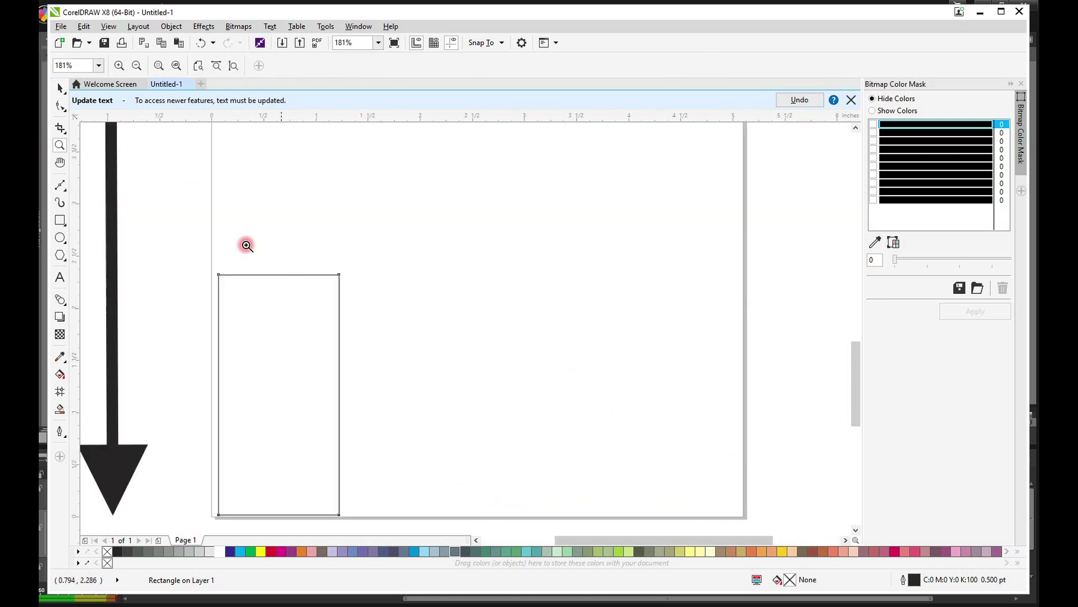
pyautogui.click(57, 88)
pyautogui.moveTo(262, 307); pyautogui.dragTo(261, 309)
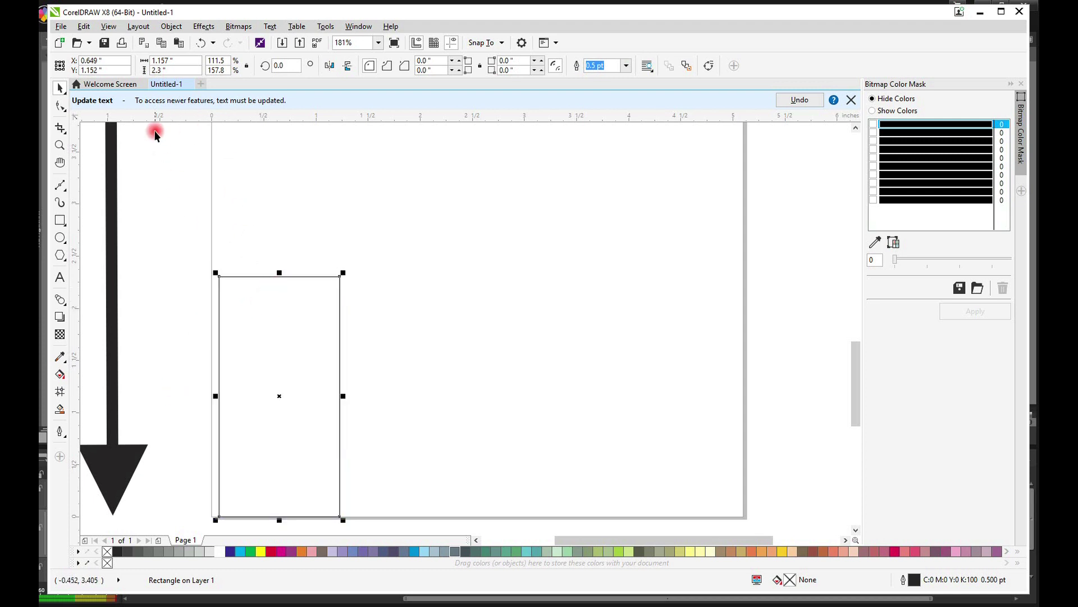
pyautogui.moveTo(168, 115); pyautogui.dragTo(248, 517)
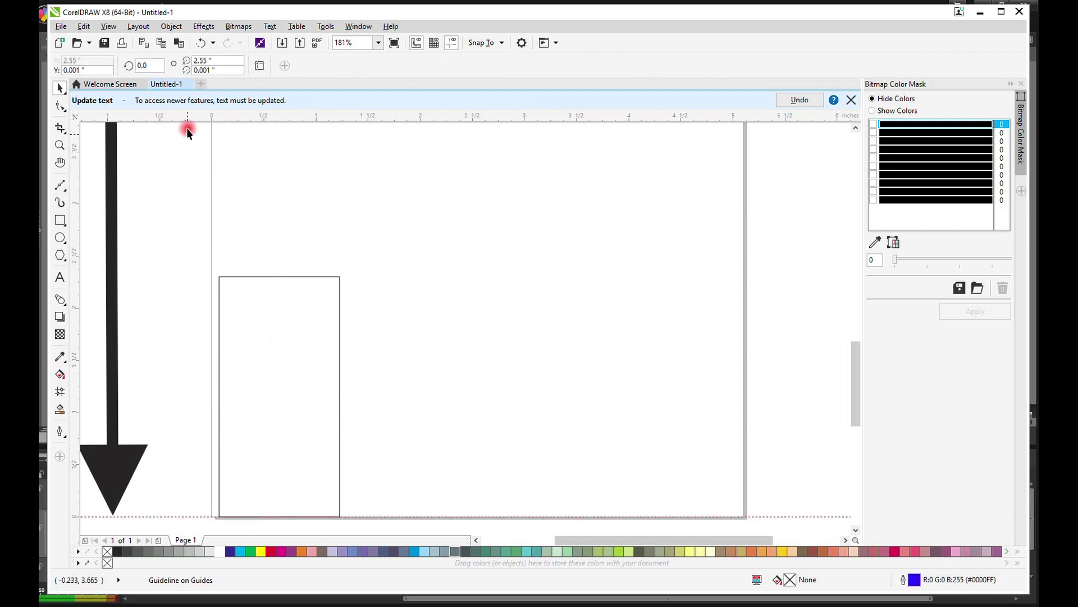
pyautogui.moveTo(187, 119); pyautogui.dragTo(228, 277)
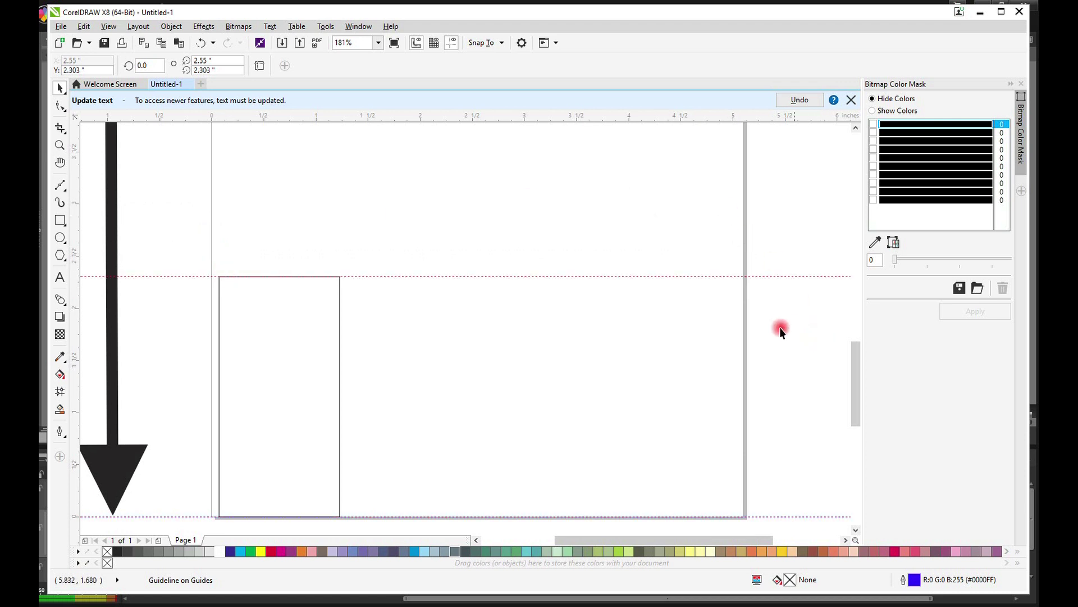
pyautogui.scroll(-2, 692, 315)
pyautogui.scroll(-2, 691, 310)
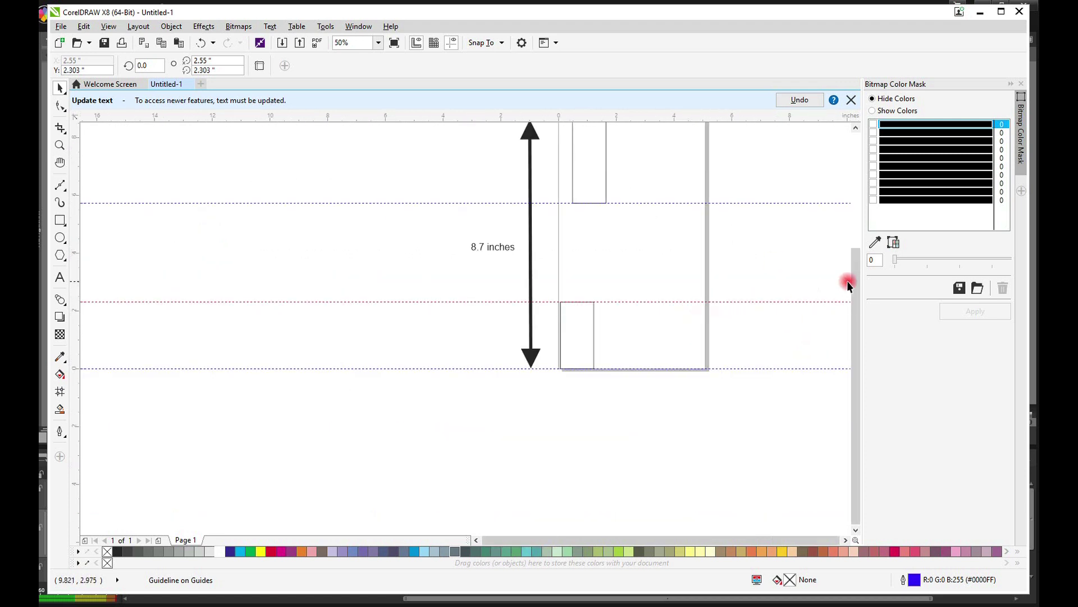
pyautogui.moveTo(854, 270); pyautogui.dragTo(854, 237)
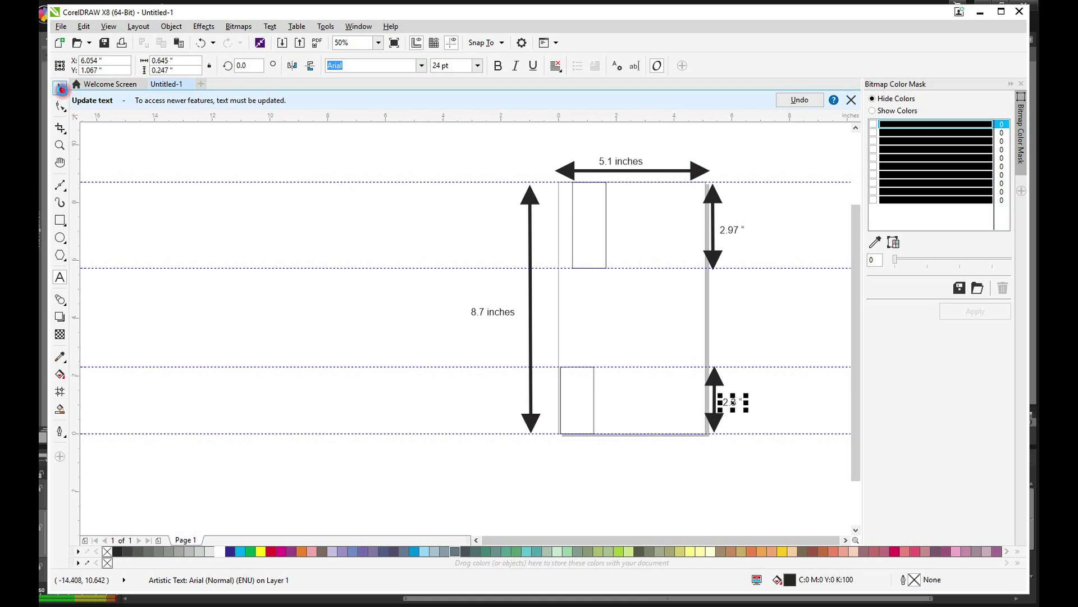
# - Delete the top and bottom small helper rectangles
pyautogui.click(60, 86)
pyautogui.click(580, 225)
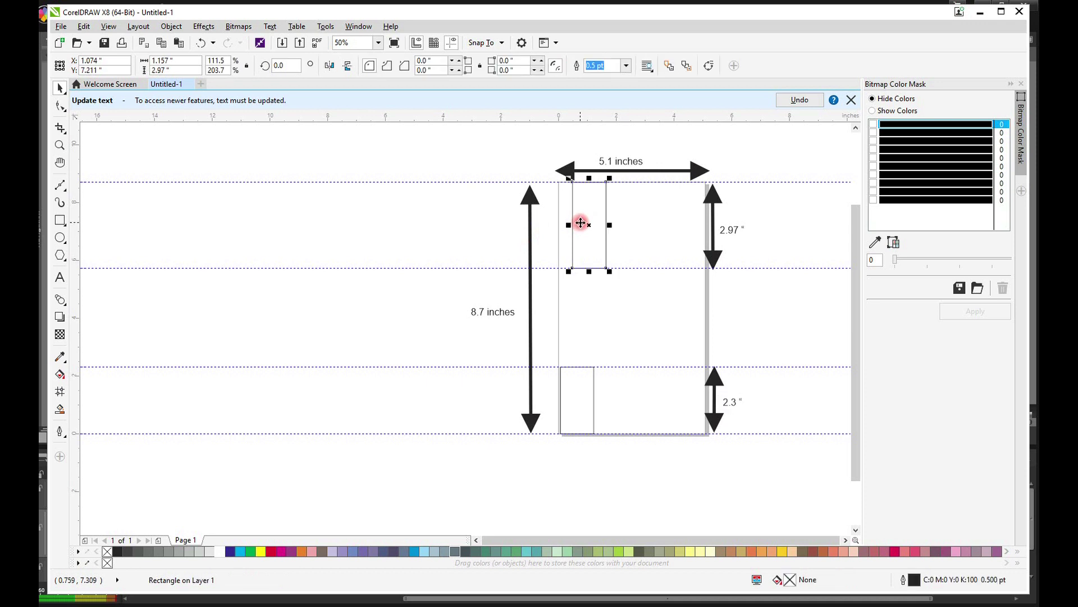
pyautogui.press('Delete')
pyautogui.click(571, 393)
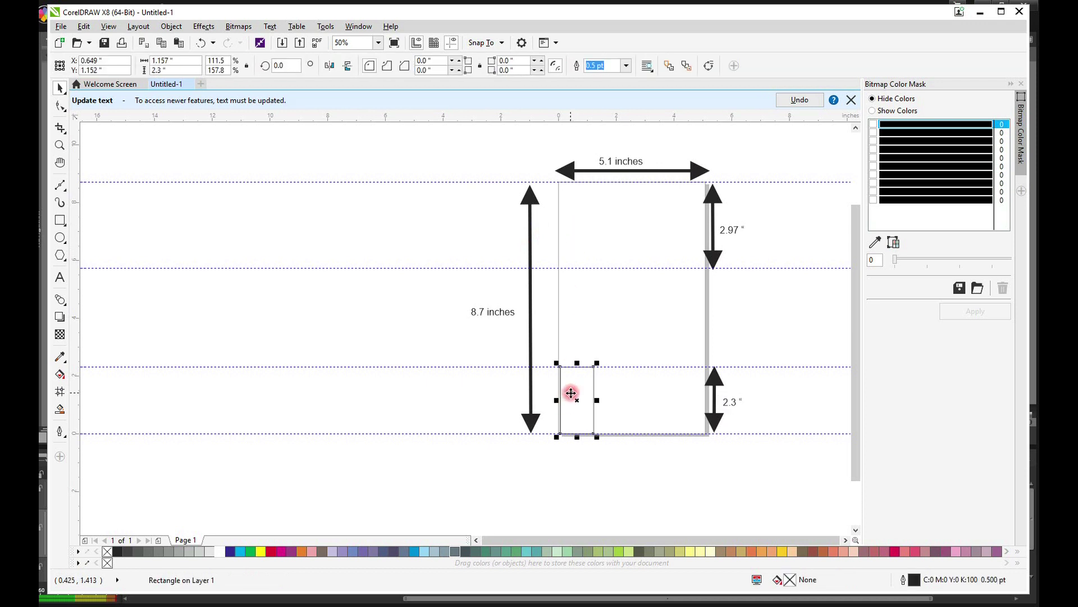
pyautogui.press('Delete')
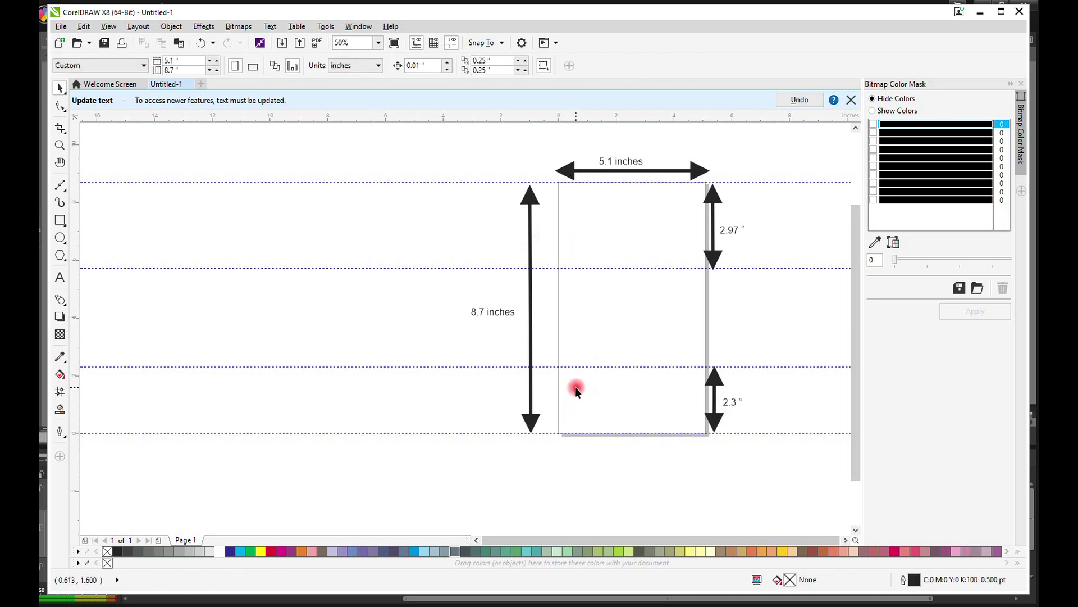
# - Create a page-sized rectangle and narrow it into a 0.26-inch-wide strip
pyautogui.moveTo(463, 140); pyautogui.dragTo(755, 453)
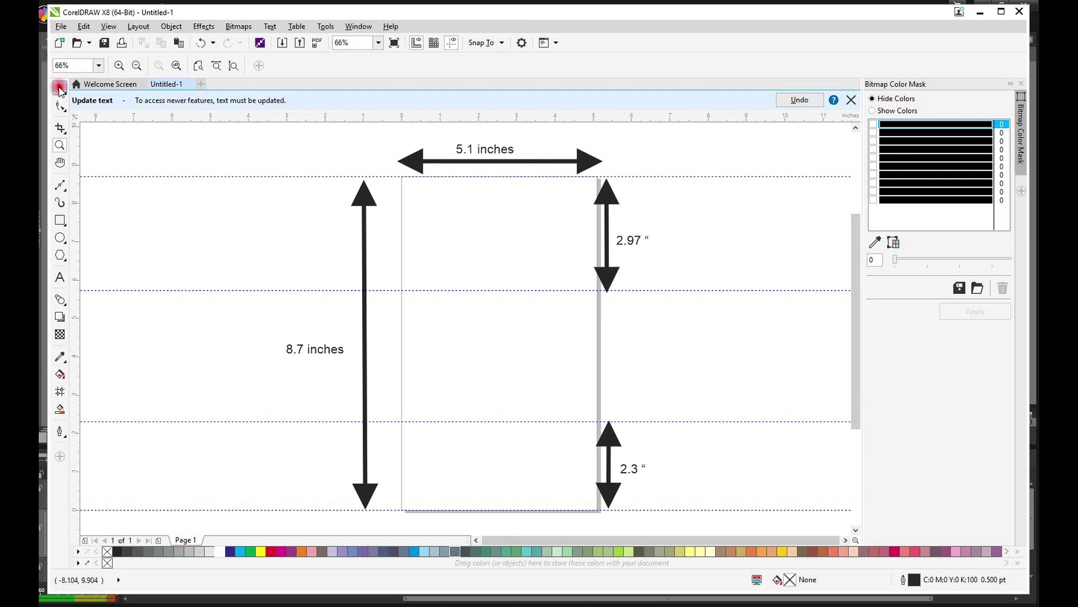
pyautogui.click(57, 88)
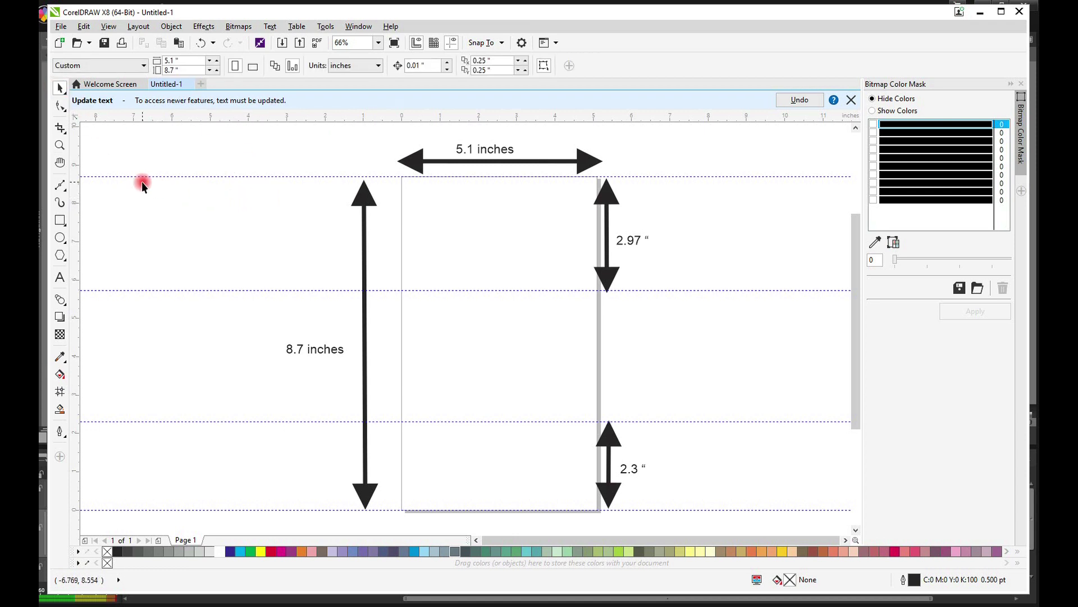
pyautogui.doubleClick(60, 222)
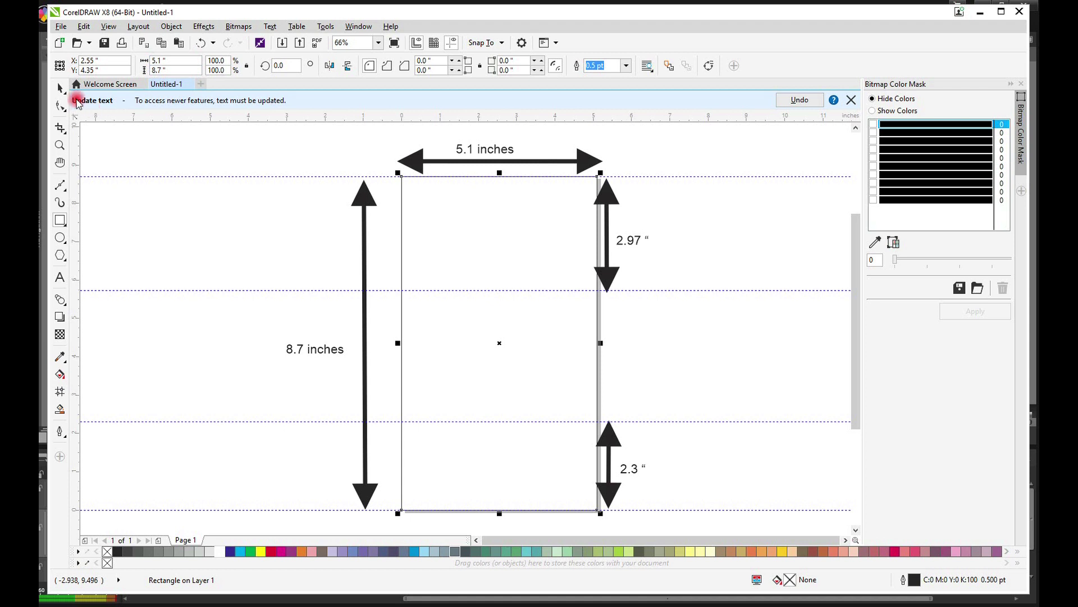
pyautogui.click(61, 87)
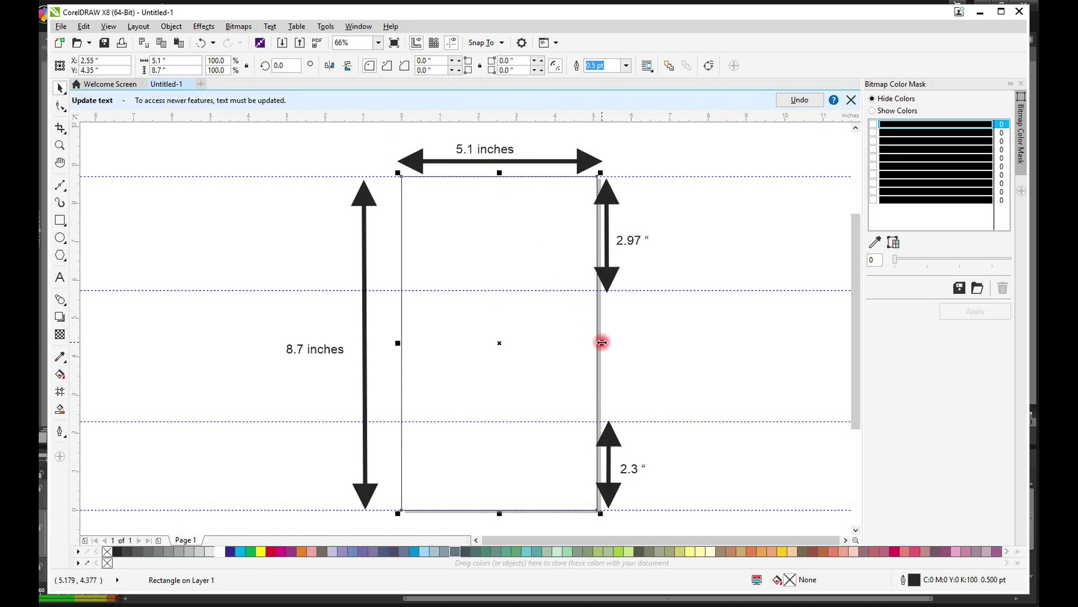
pyautogui.moveTo(603, 341); pyautogui.dragTo(512, 337)
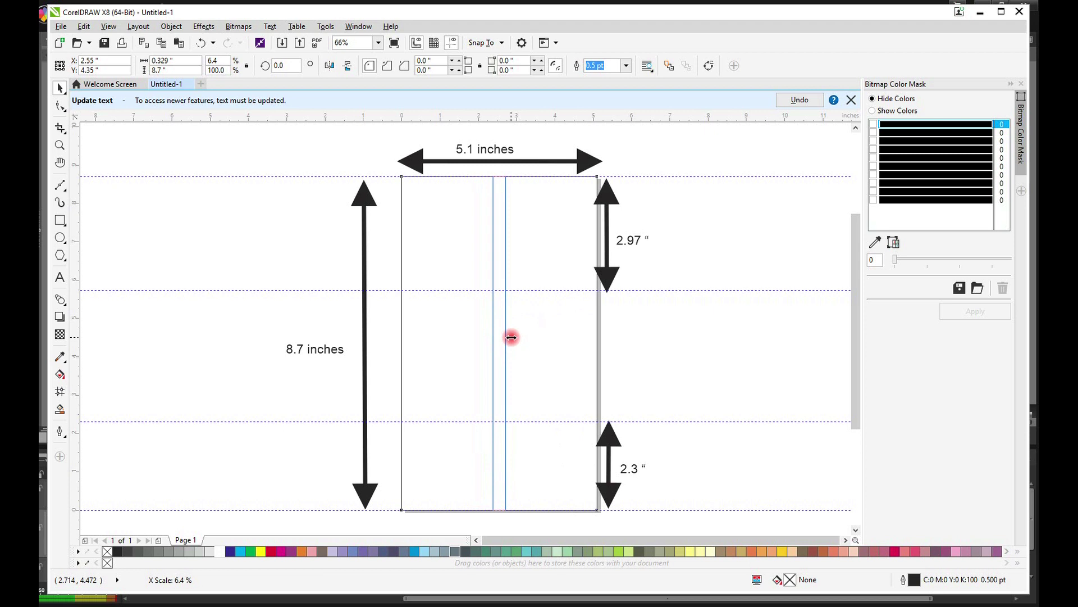
pyautogui.moveTo(511, 338); pyautogui.dragTo(511, 337)
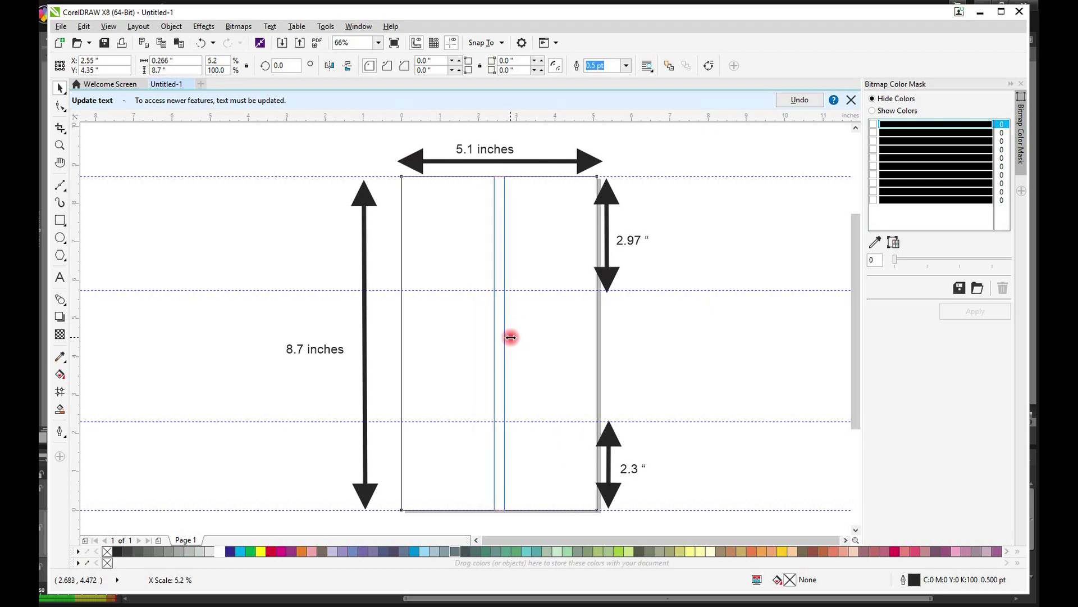
pyautogui.moveTo(511, 337); pyautogui.dragTo(511, 339)
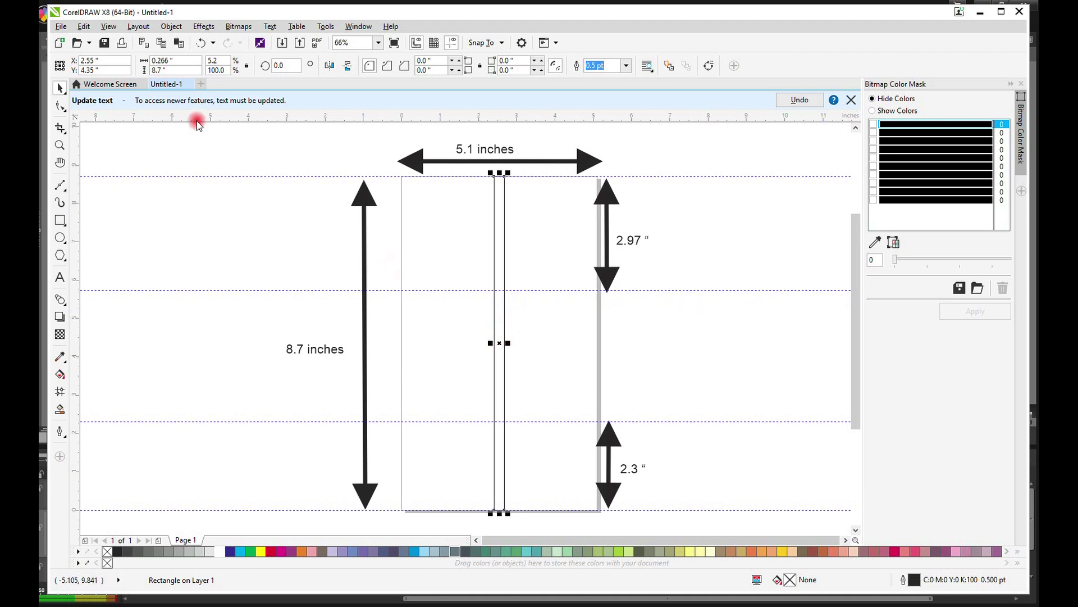
pyautogui.click(162, 61)
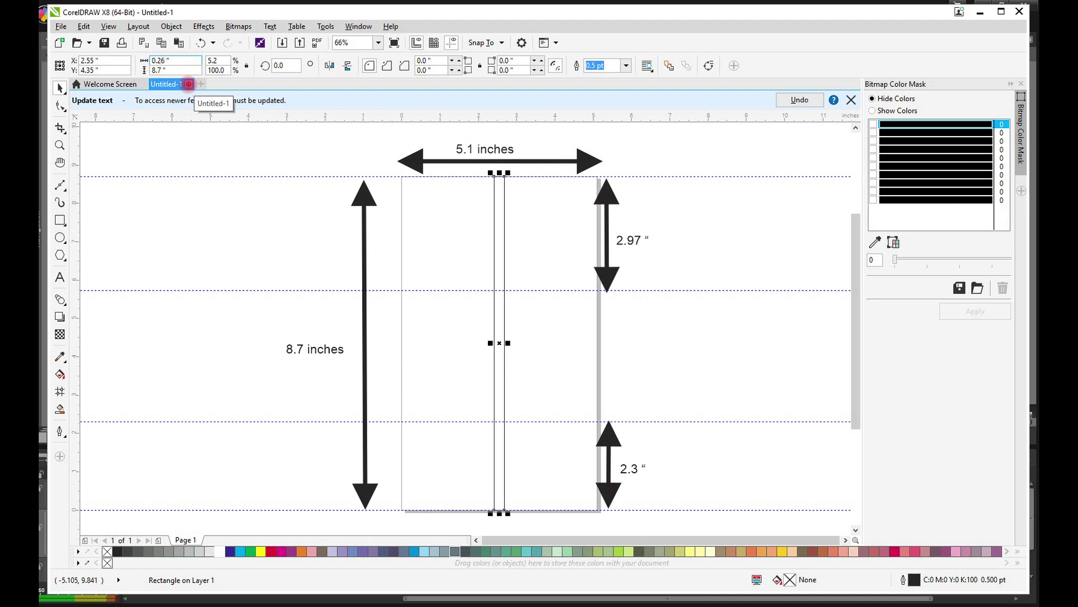
pyautogui.press('Return')
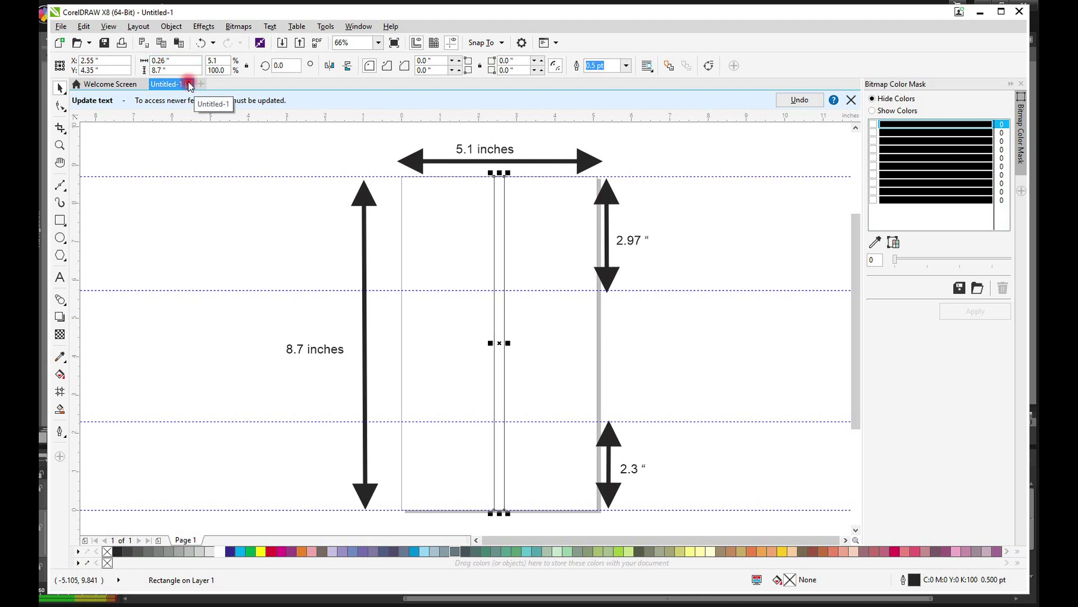
# - Add two vertical guidelines along the left and right edges of the strip
pyautogui.moveTo(73, 166); pyautogui.dragTo(490, 214)
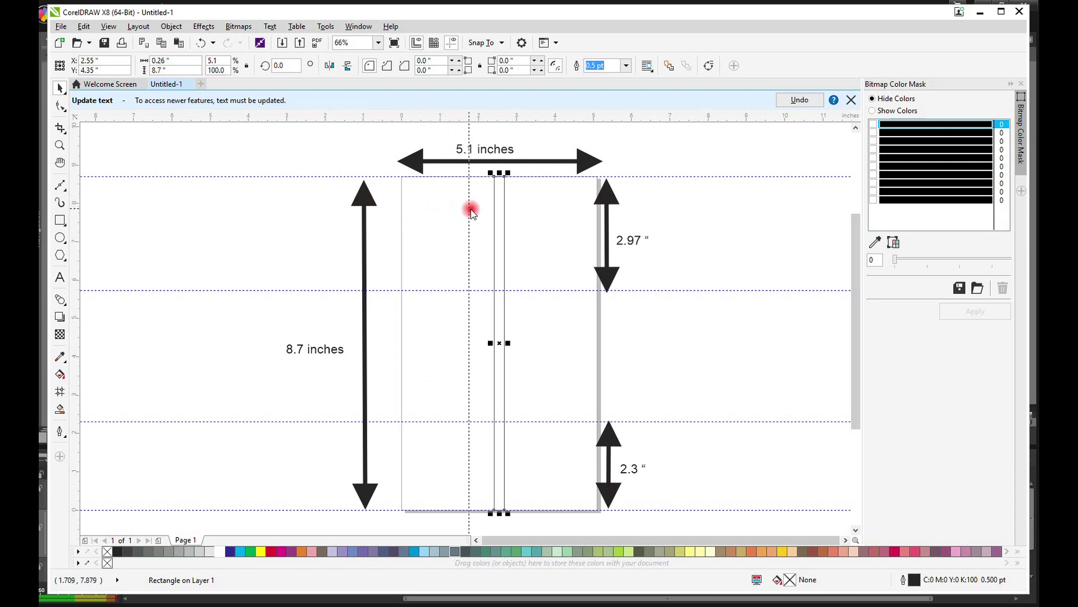
pyautogui.moveTo(490, 214); pyautogui.dragTo(495, 214)
pyautogui.moveTo(78, 221); pyautogui.dragTo(506, 261)
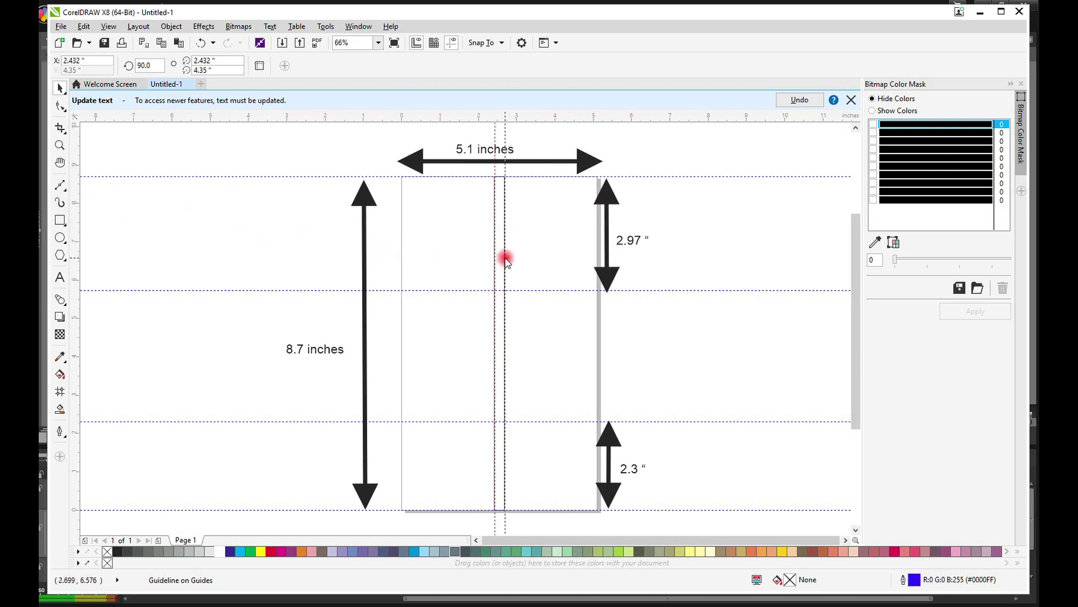
pyautogui.moveTo(505, 261); pyautogui.dragTo(503, 261)
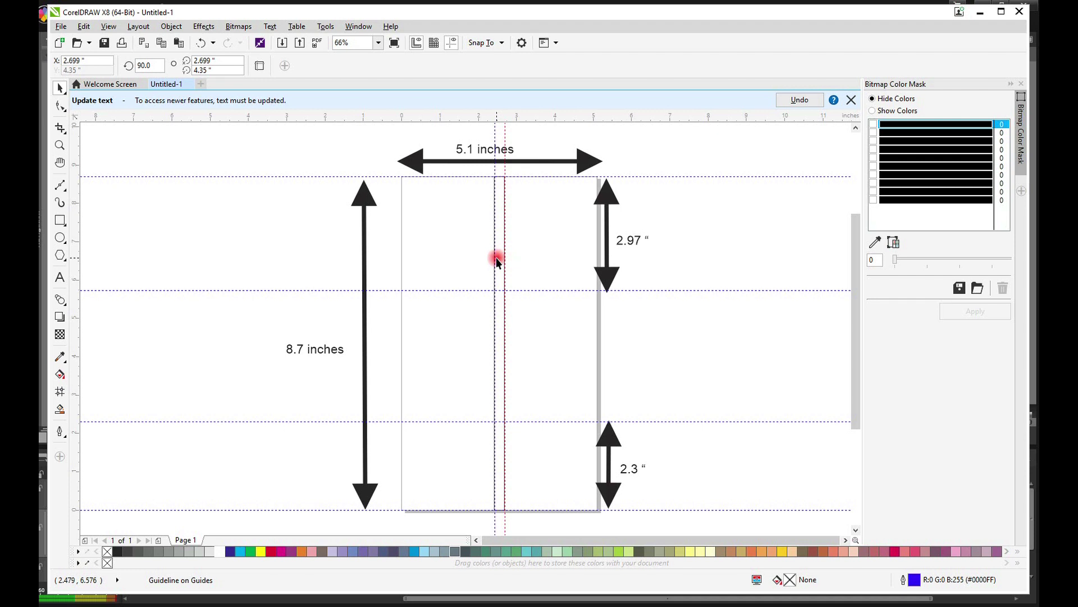
pyautogui.click(495, 257)
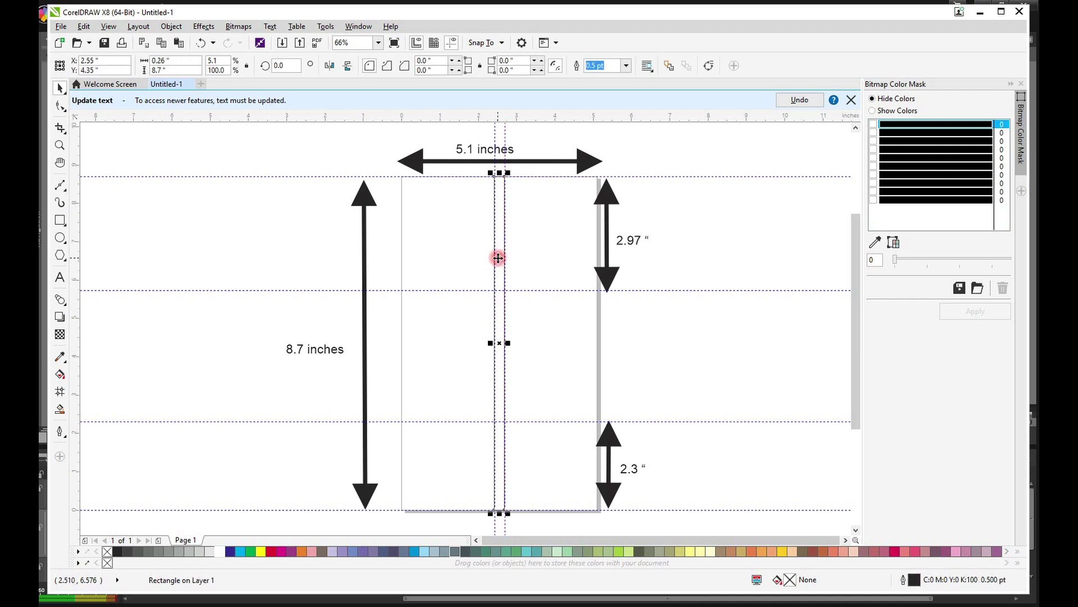
# - Zoom into the strip's top and realign a guideline with the rectangle's left edge
pyautogui.click(60, 145)
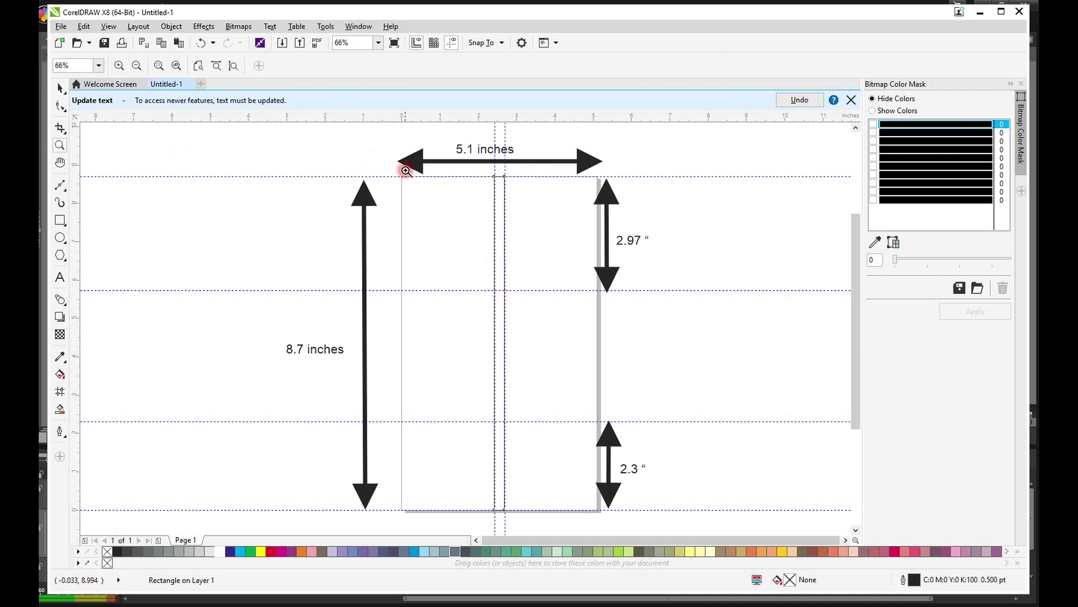
pyautogui.moveTo(472, 174); pyautogui.dragTo(539, 221)
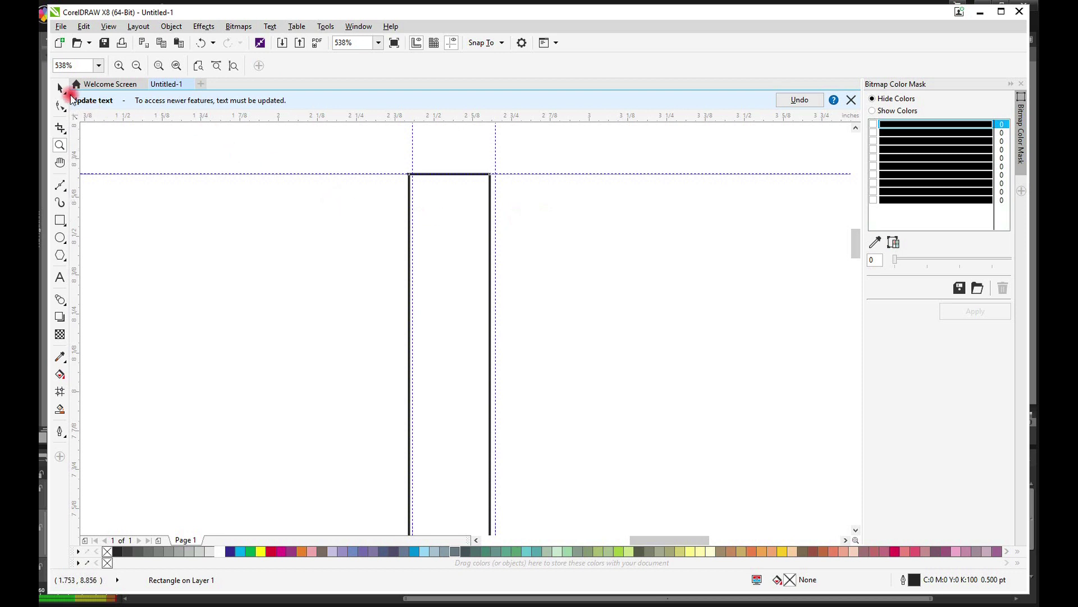
pyautogui.click(59, 88)
pyautogui.click(495, 157)
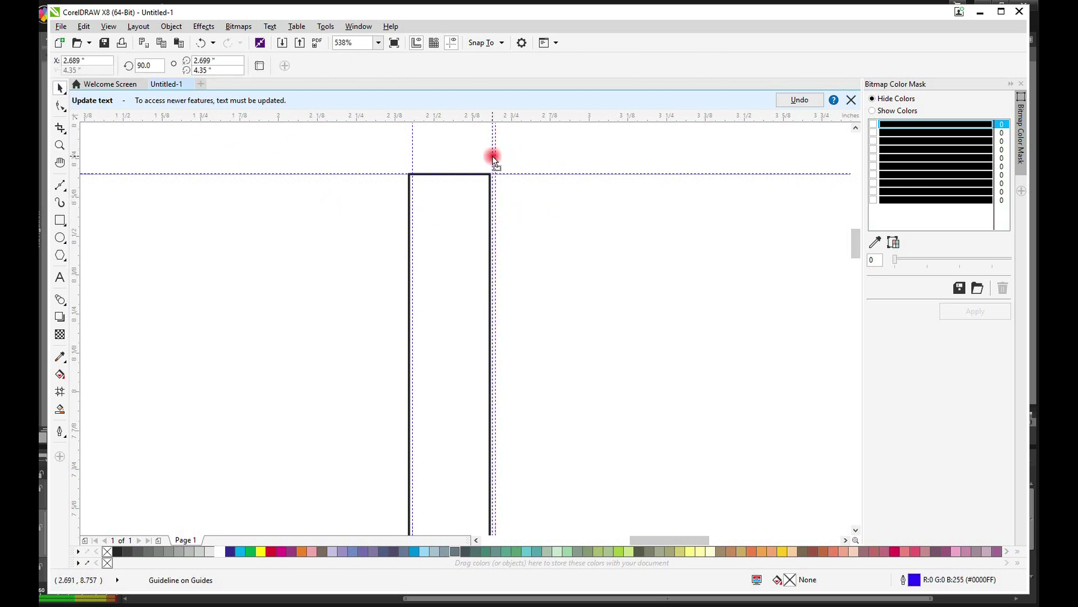
pyautogui.moveTo(491, 157); pyautogui.dragTo(412, 159)
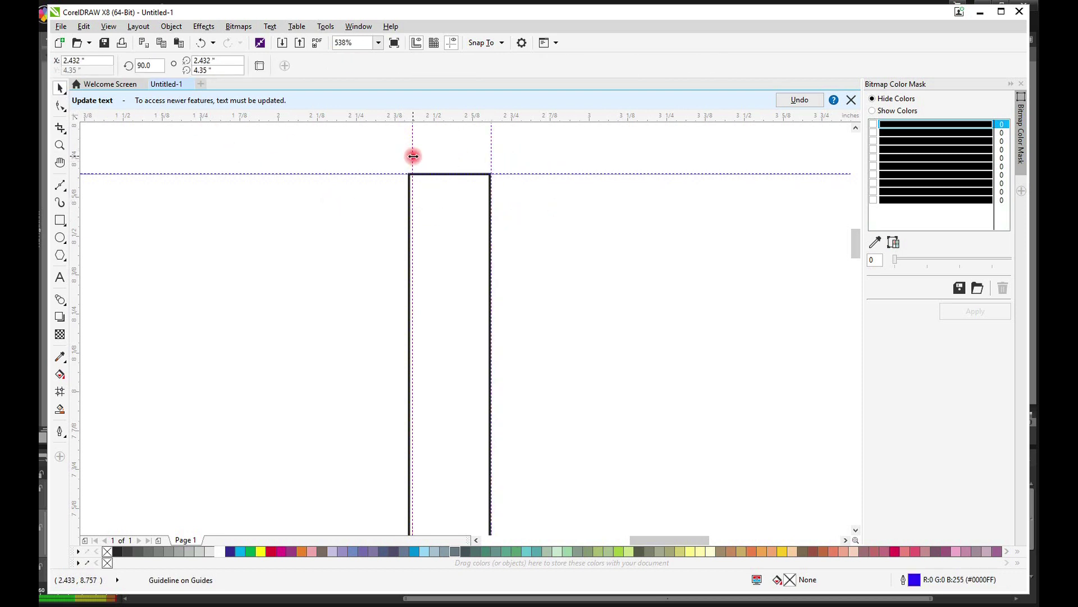
pyautogui.click(454, 194)
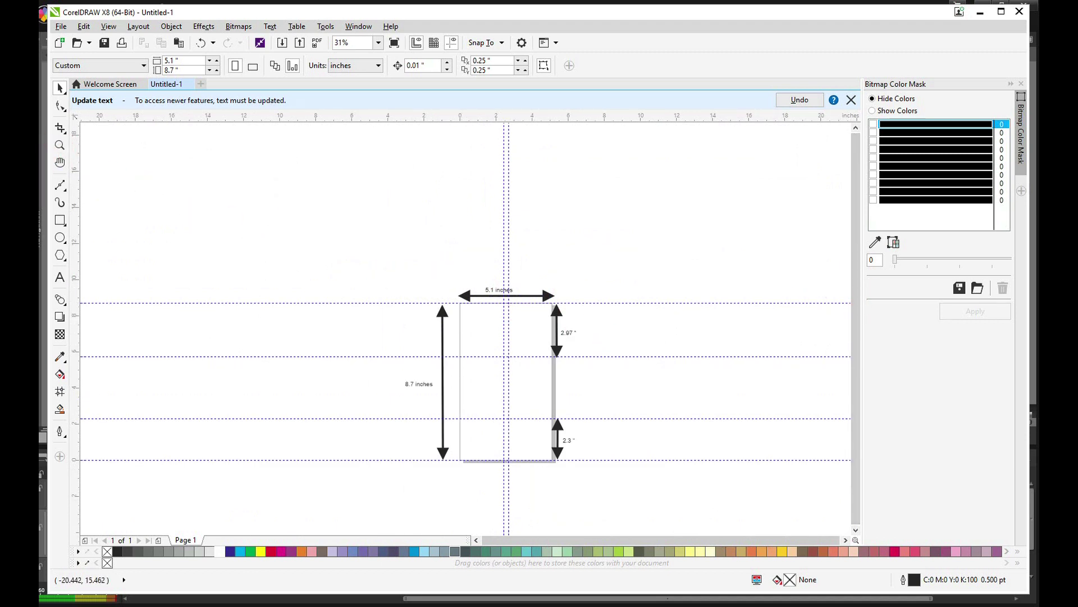
# - Copy the 2.97" arrow into the middle card area and stretch it to span it
pyautogui.click(60, 145)
pyautogui.moveTo(395, 283); pyautogui.dragTo(581, 468)
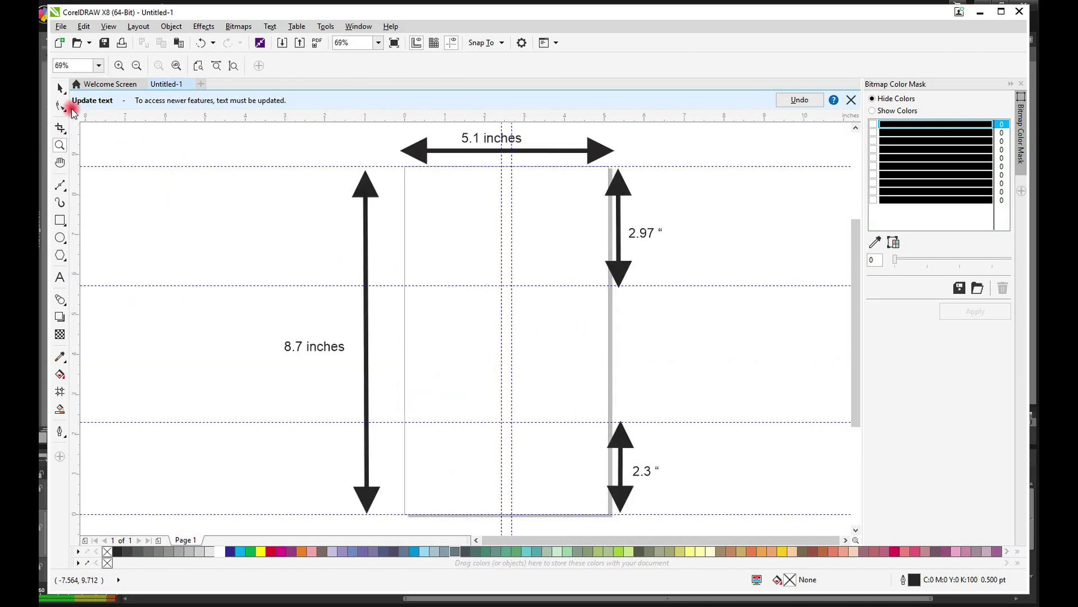
pyautogui.click(61, 88)
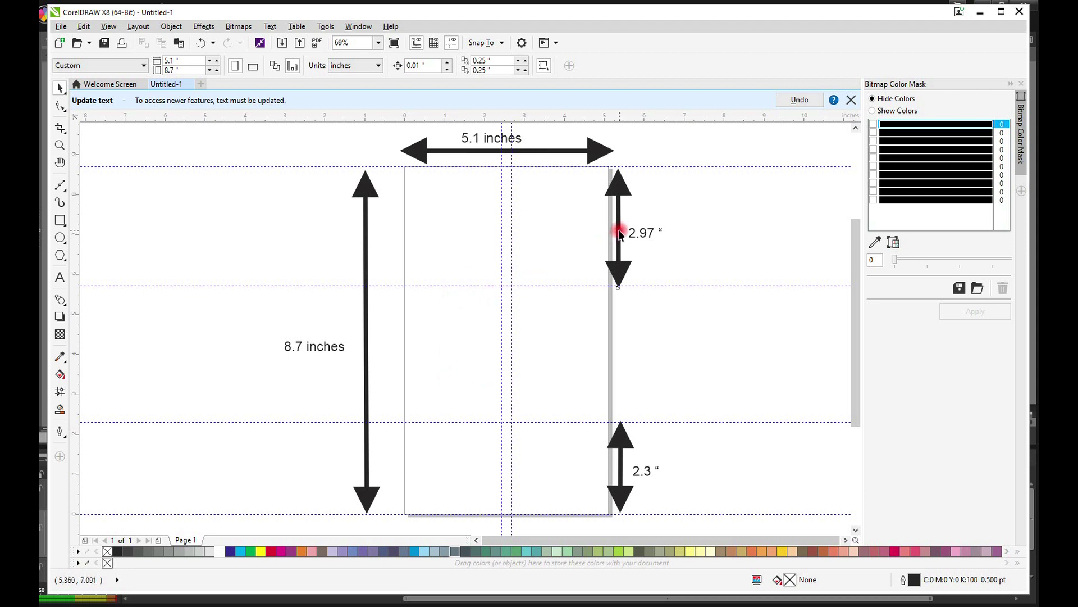
pyautogui.moveTo(626, 263); pyautogui.dragTo(632, 329)
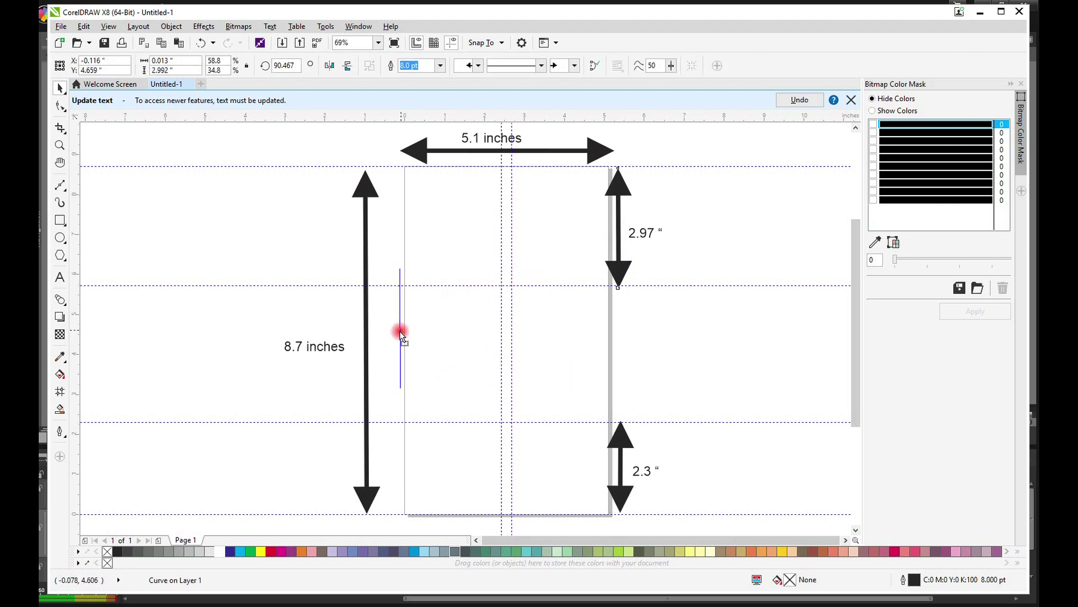
pyautogui.press('Escape')
pyautogui.moveTo(630, 334); pyautogui.dragTo(400, 348)
pyautogui.moveTo(399, 404); pyautogui.dragTo(400, 421)
# - Label the middle arrow 3.4" and add a shortened top-arrow copy running centre to page edge
pyautogui.moveTo(641, 232)
pyautogui.mouseDown()
pyautogui.moveTo(382, 335)
pyautogui.moveTo(387, 347)
pyautogui.moveTo(407, 345)
pyautogui.mouseUp()
pyautogui.click(374, 347)
pyautogui.doubleClick(374, 347)
pyautogui.write('3.4 “')
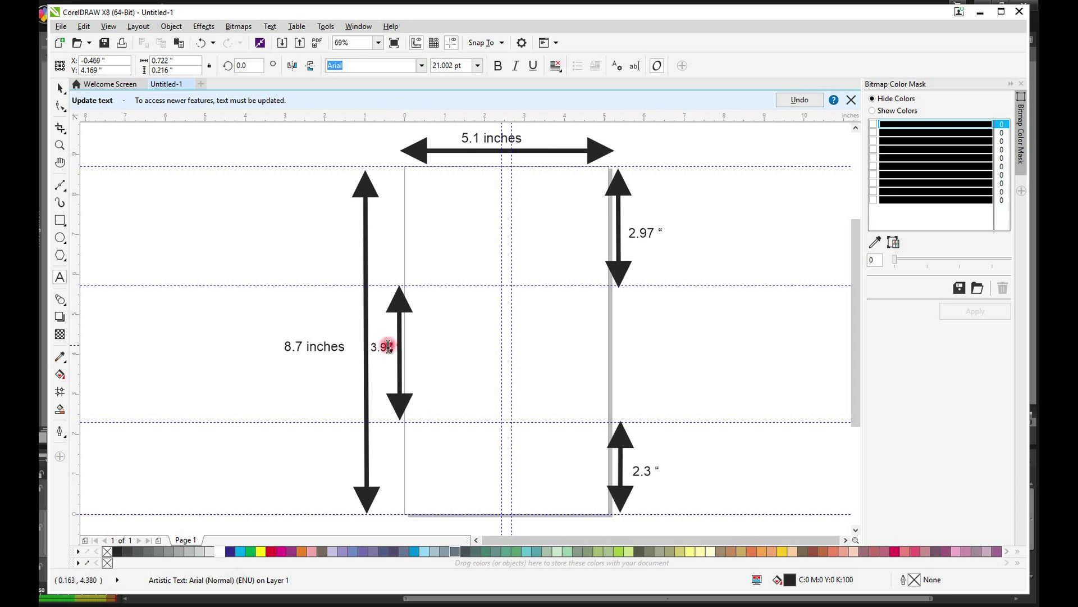
pyautogui.write('4 “')
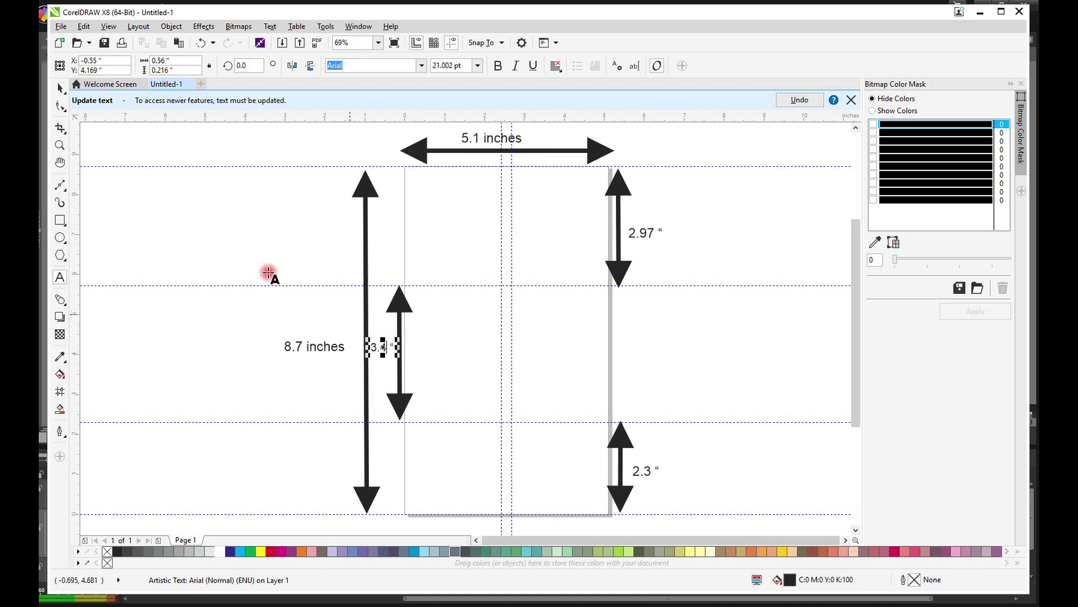
pyautogui.click(61, 87)
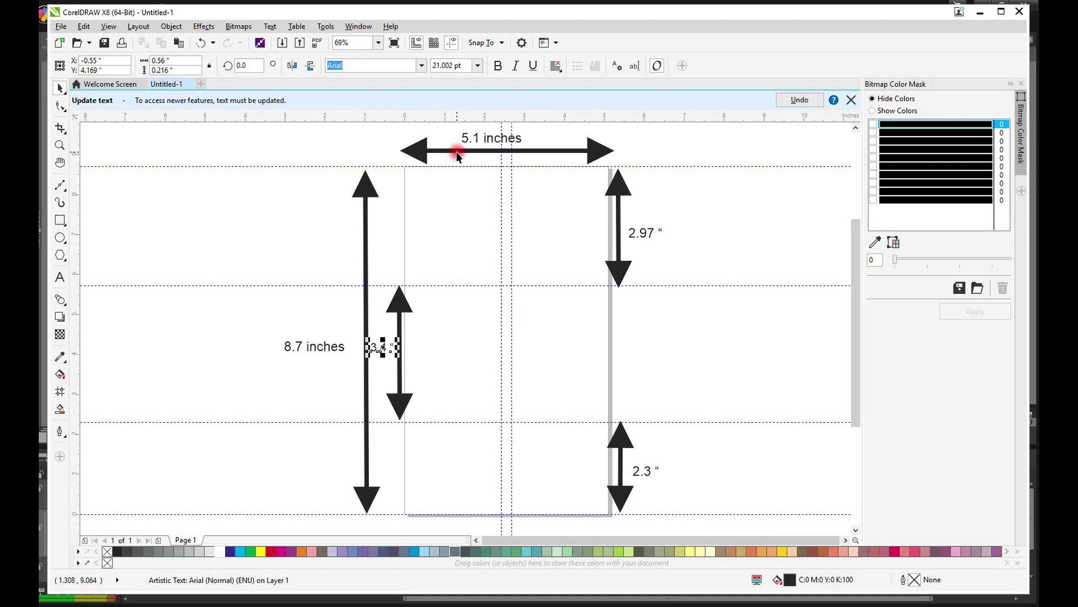
pyautogui.moveTo(456, 150)
pyautogui.mouseDown()
pyautogui.moveTo(491, 441)
pyautogui.moveTo(475, 437)
pyautogui.mouseUp()
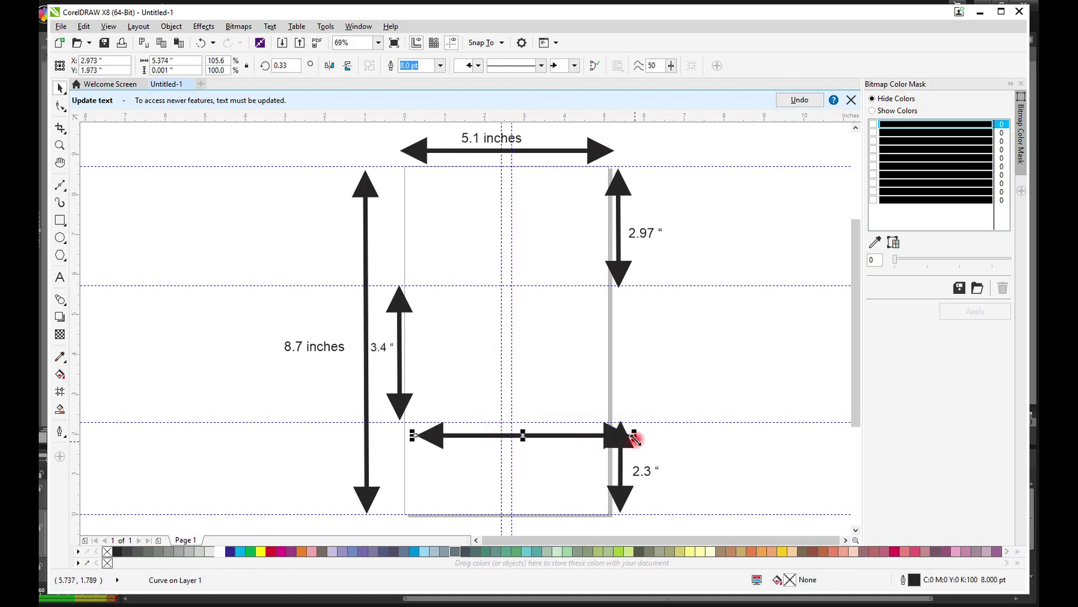
pyautogui.moveTo(634, 437)
pyautogui.mouseDown()
pyautogui.moveTo(530, 438)
pyautogui.moveTo(610, 433)
pyautogui.mouseUp()
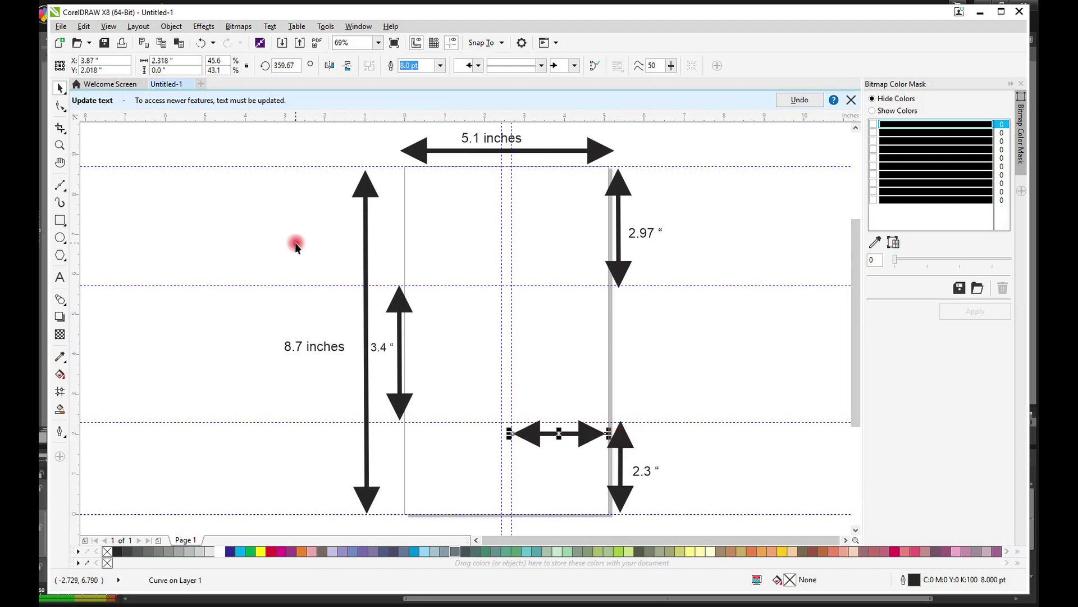
# - Draw a 2.1-inch-wide helper rectangle beside the page
pyautogui.click(61, 222)
pyautogui.moveTo(155, 227); pyautogui.dragTo(258, 272)
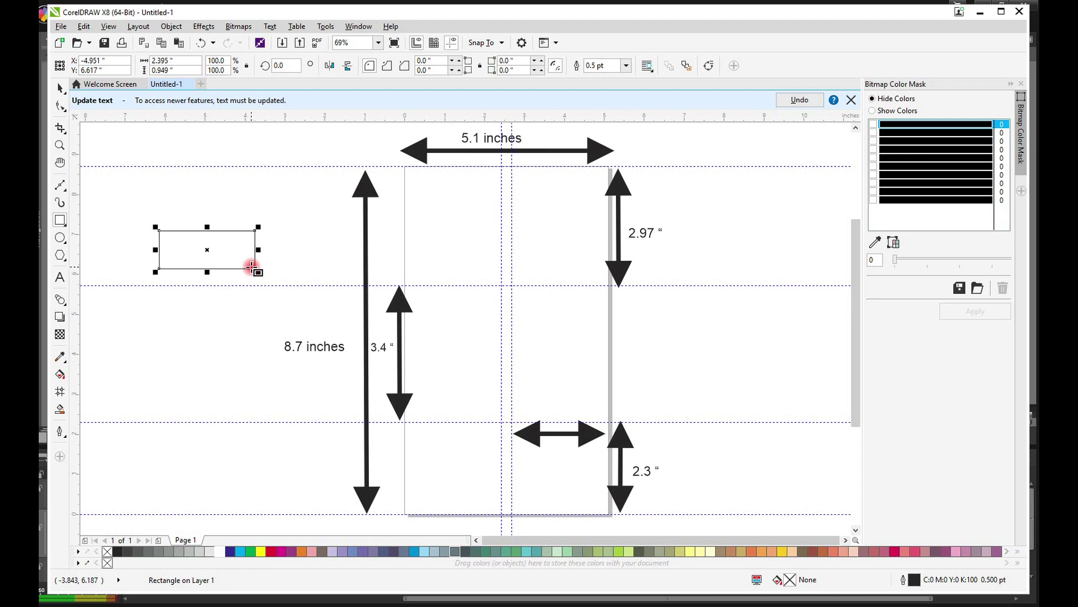
pyautogui.click(182, 61)
pyautogui.write('2.1')
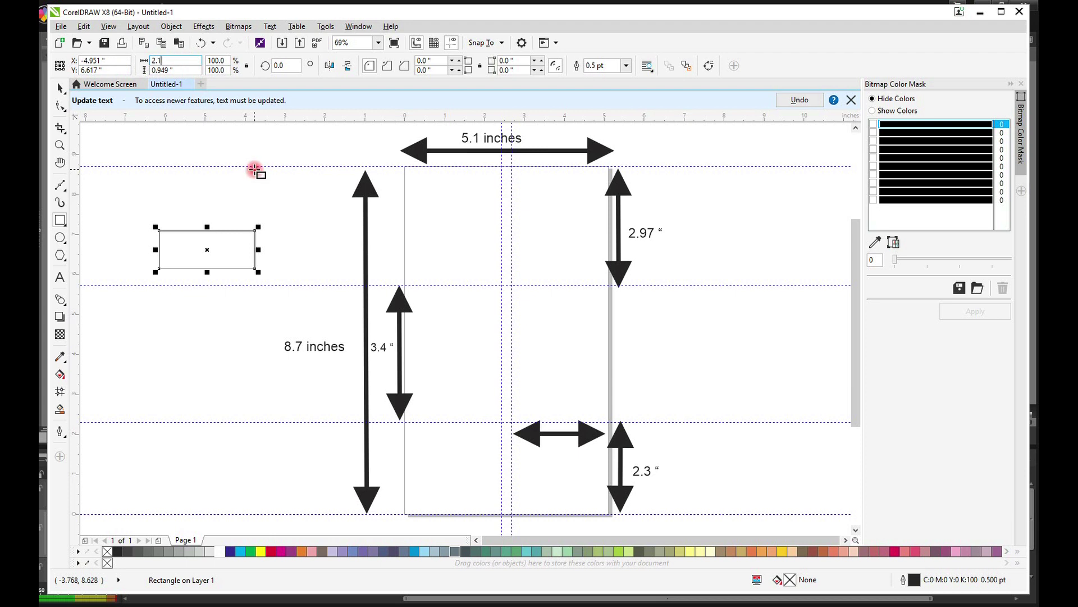
pyautogui.write('1 "')
pyautogui.press('Return')
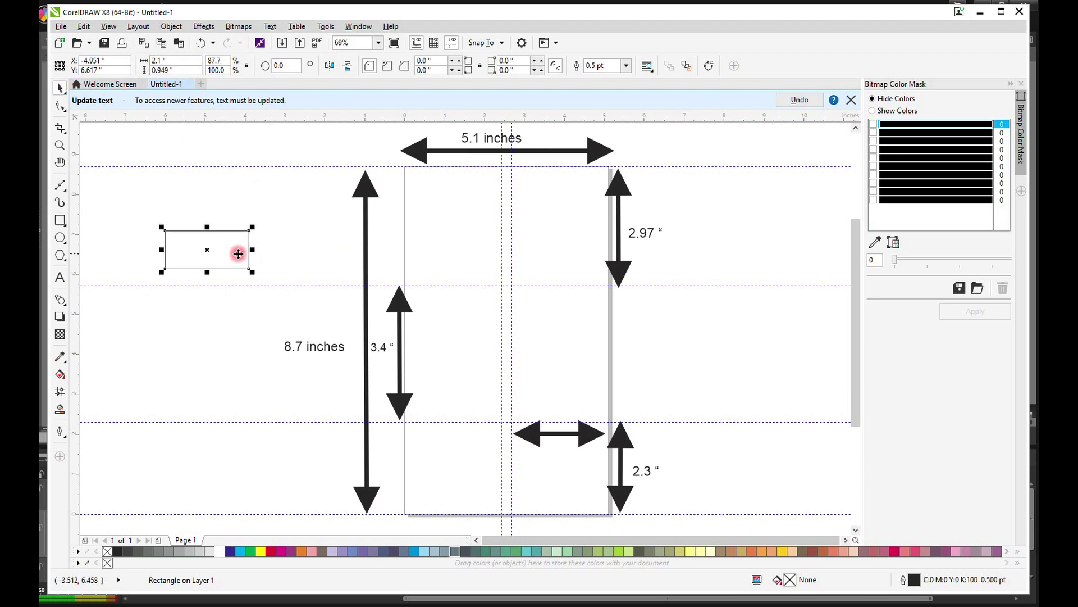
# - Place vertical guidelines 2.1 inches right and left of centre, then delete the helper rectangle
pyautogui.moveTo(235, 251); pyautogui.dragTo(580, 356)
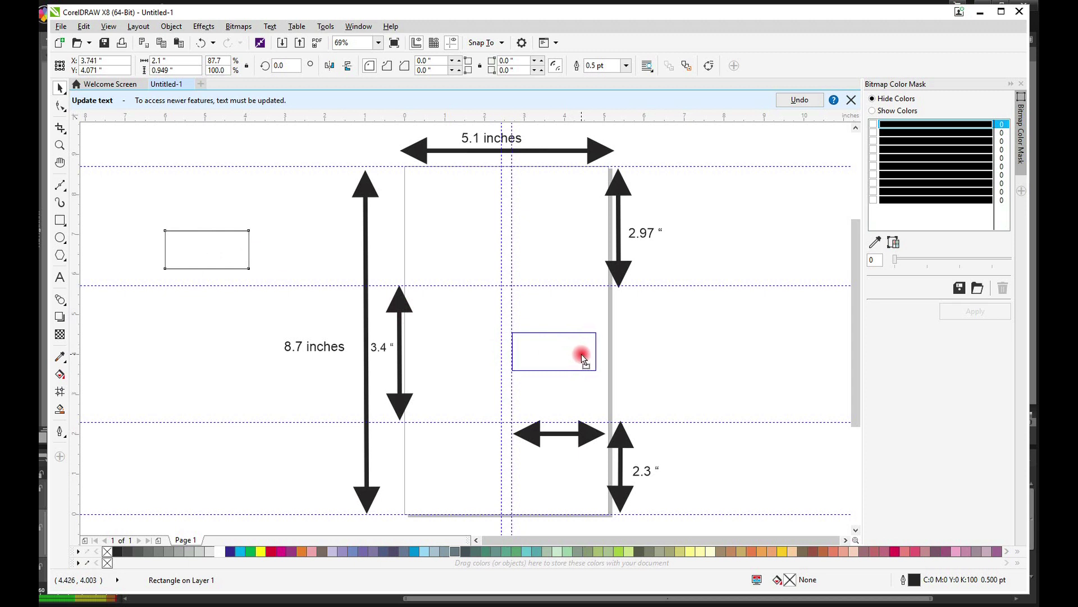
pyautogui.moveTo(582, 354); pyautogui.dragTo(580, 354)
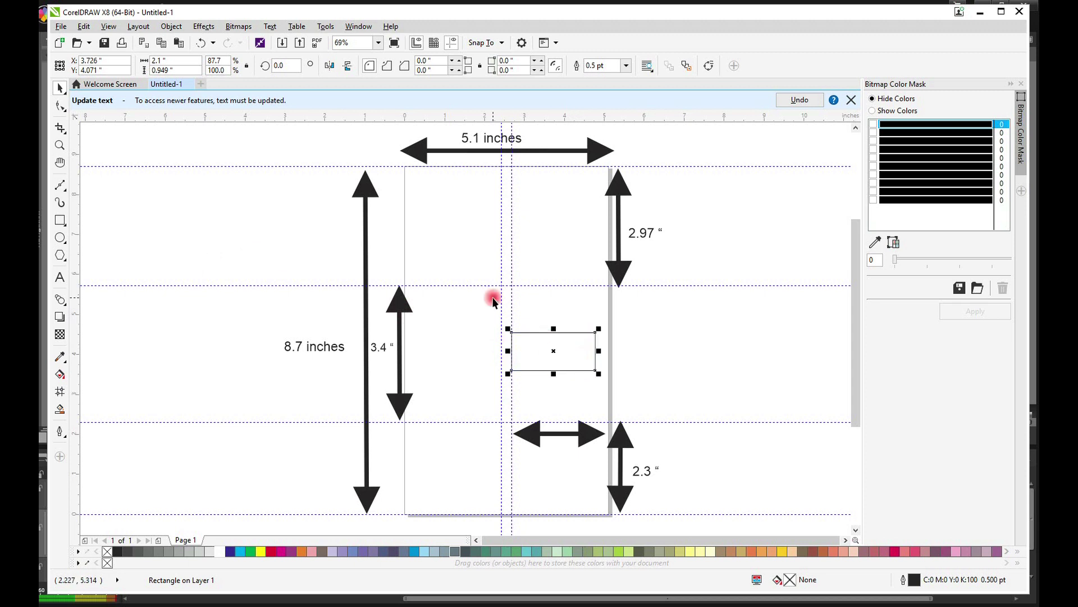
pyautogui.moveTo(79, 175); pyautogui.dragTo(596, 263)
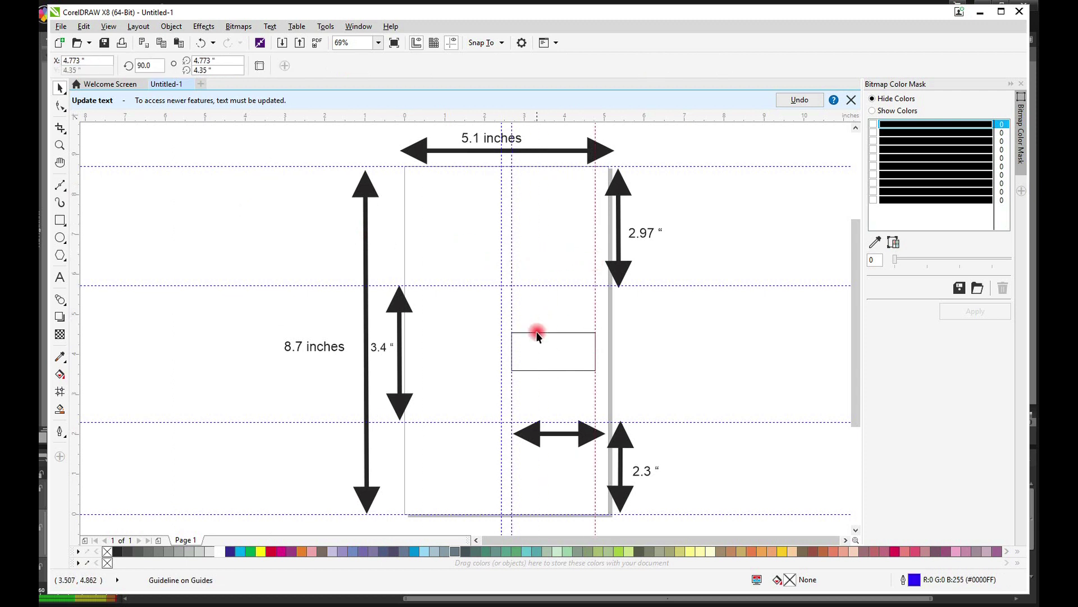
pyautogui.moveTo(537, 332); pyautogui.dragTo(443, 333)
pyautogui.moveTo(77, 196); pyautogui.dragTo(419, 296)
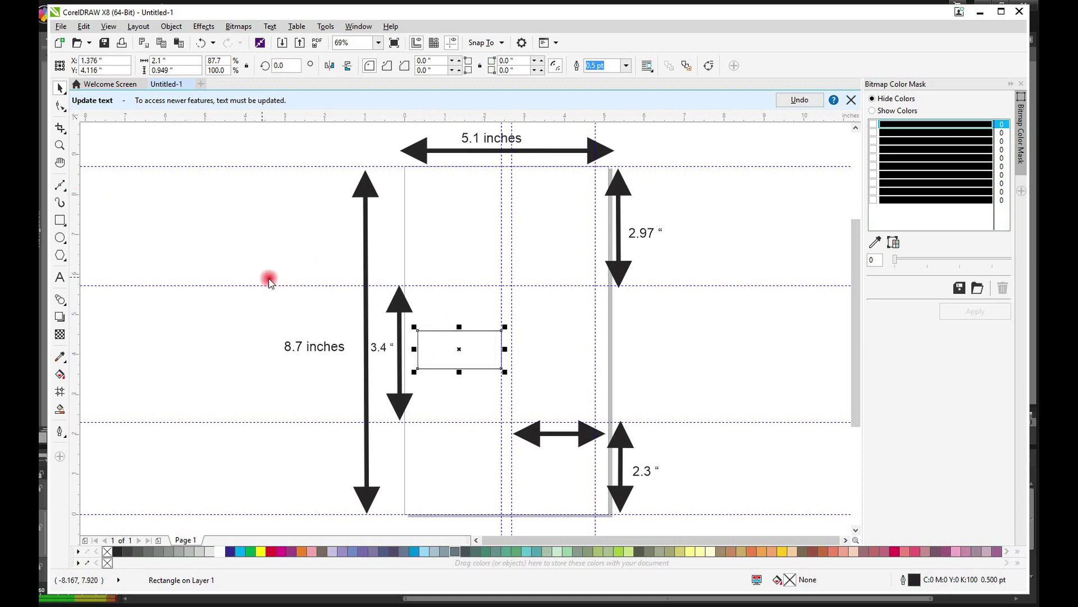
pyautogui.click(418, 295)
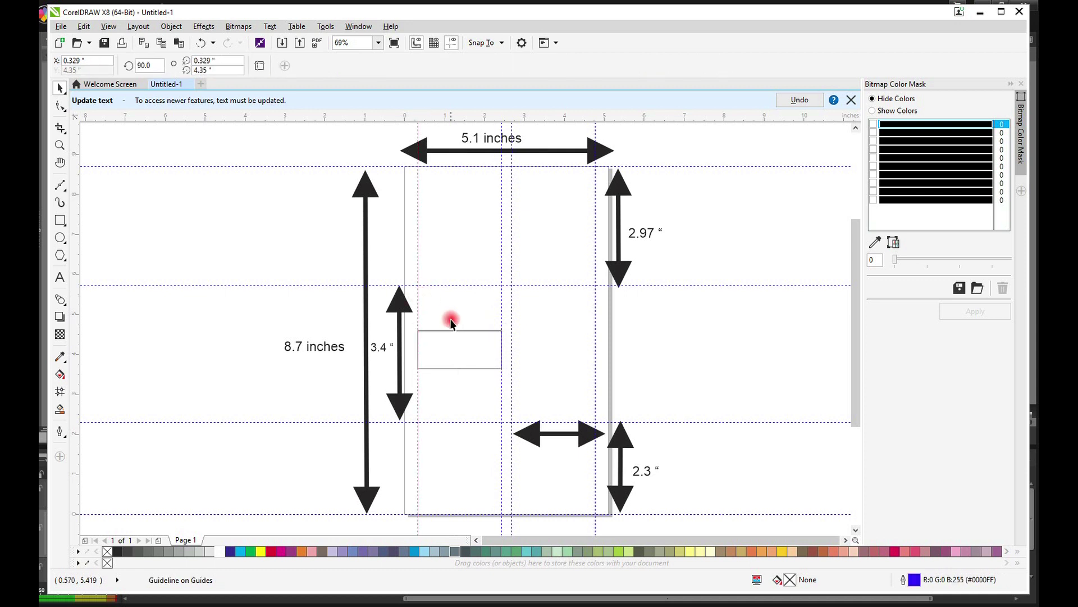
pyautogui.click(451, 338)
pyautogui.press('Delete')
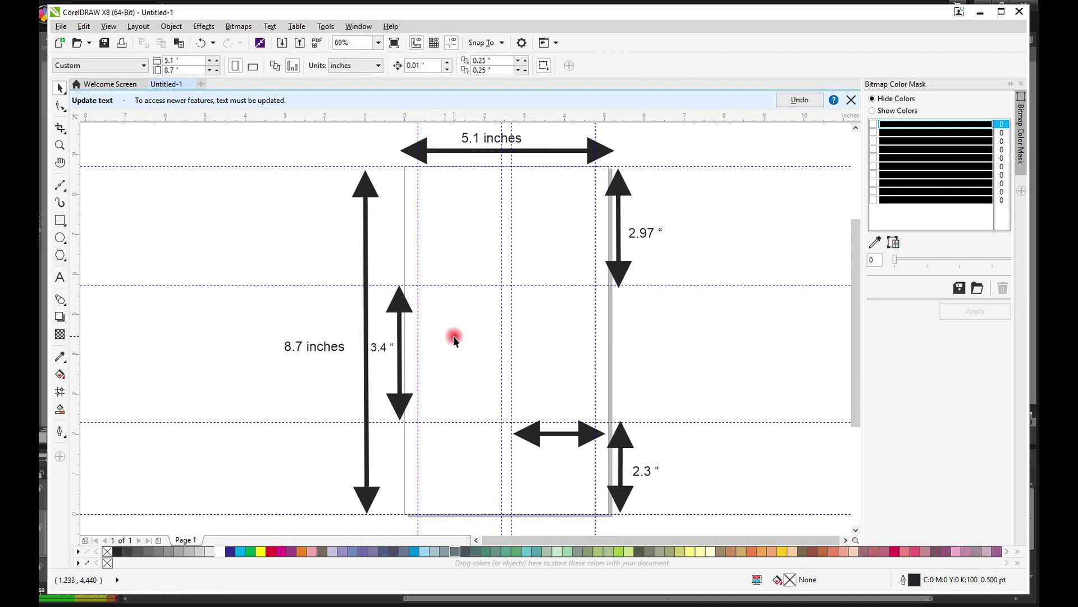
# - Resize the short horizontal arrow to span from the centre line to the right guideline
pyautogui.click(534, 437)
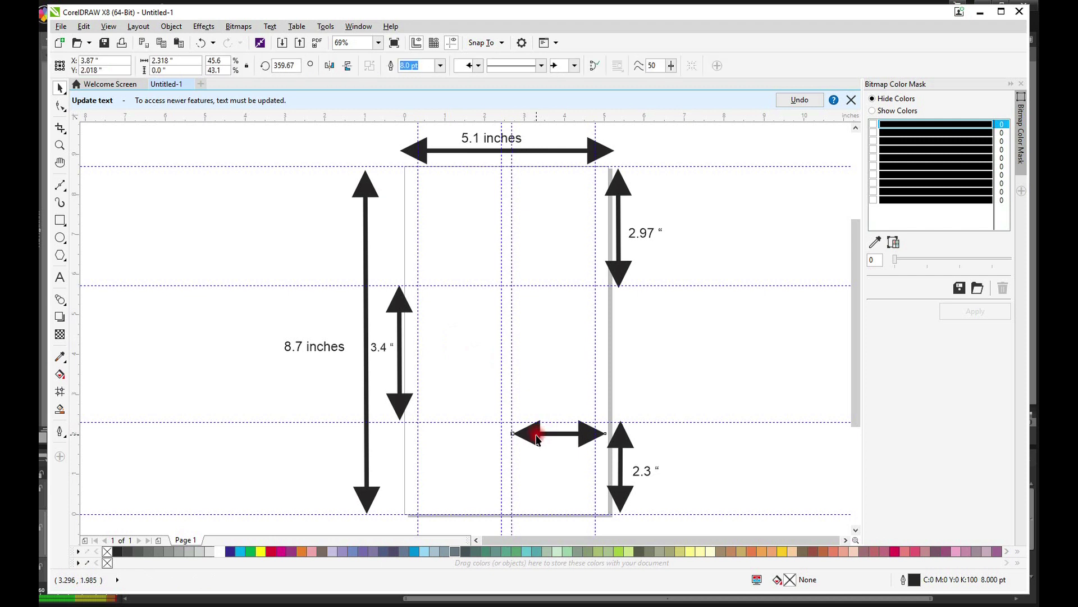
pyautogui.moveTo(605, 435); pyautogui.dragTo(607, 440)
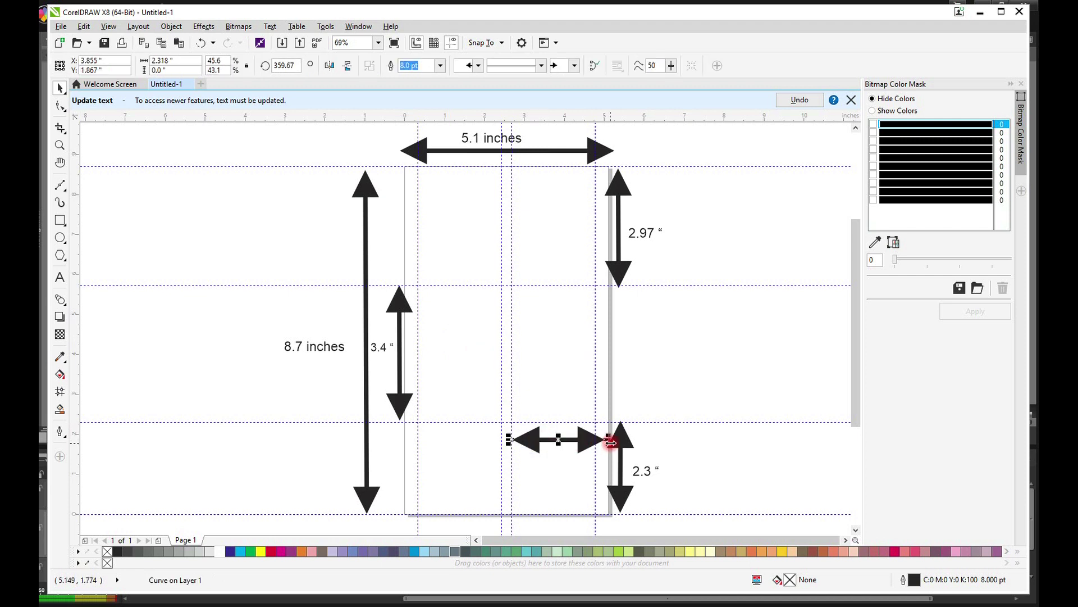
pyautogui.moveTo(607, 440); pyautogui.dragTo(599, 442)
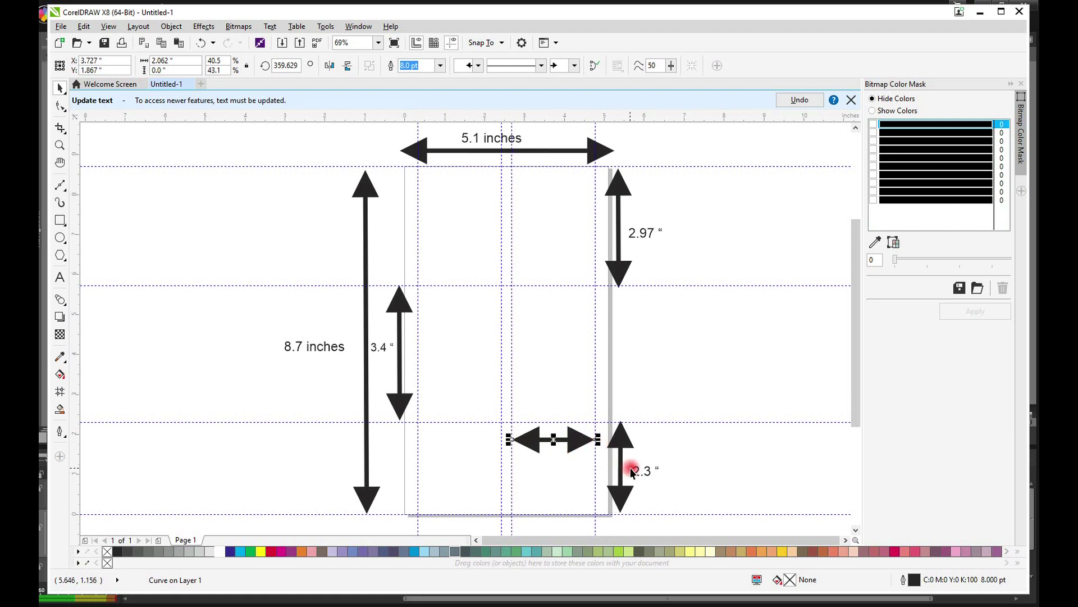
# - Place a copy of the 2.3" label under the arrow and change it to 2.1"
pyautogui.moveTo(634, 471); pyautogui.dragTo(548, 470)
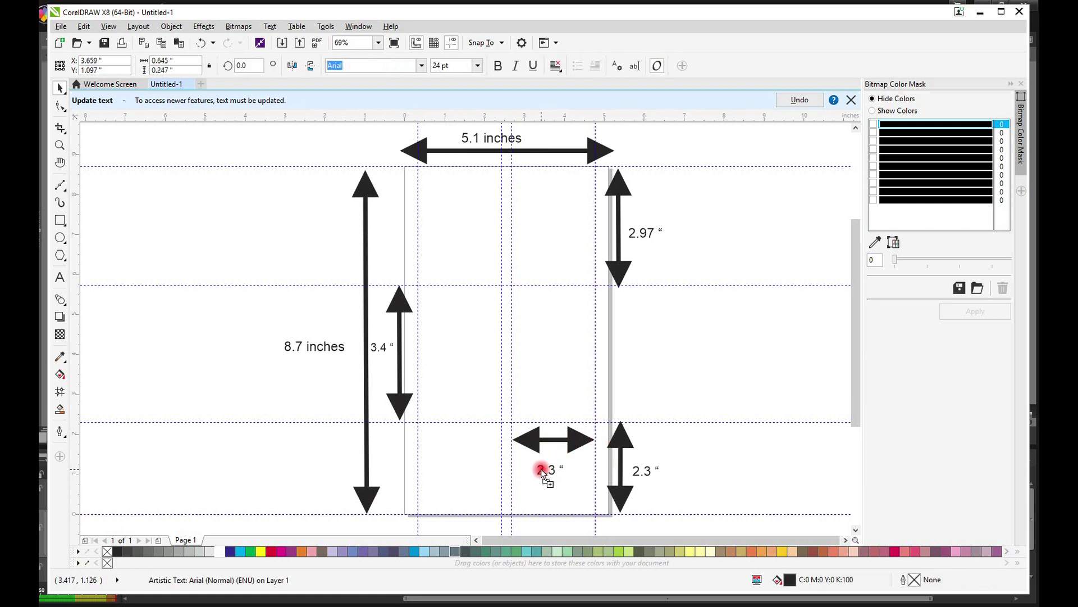
pyautogui.doubleClick(548, 467)
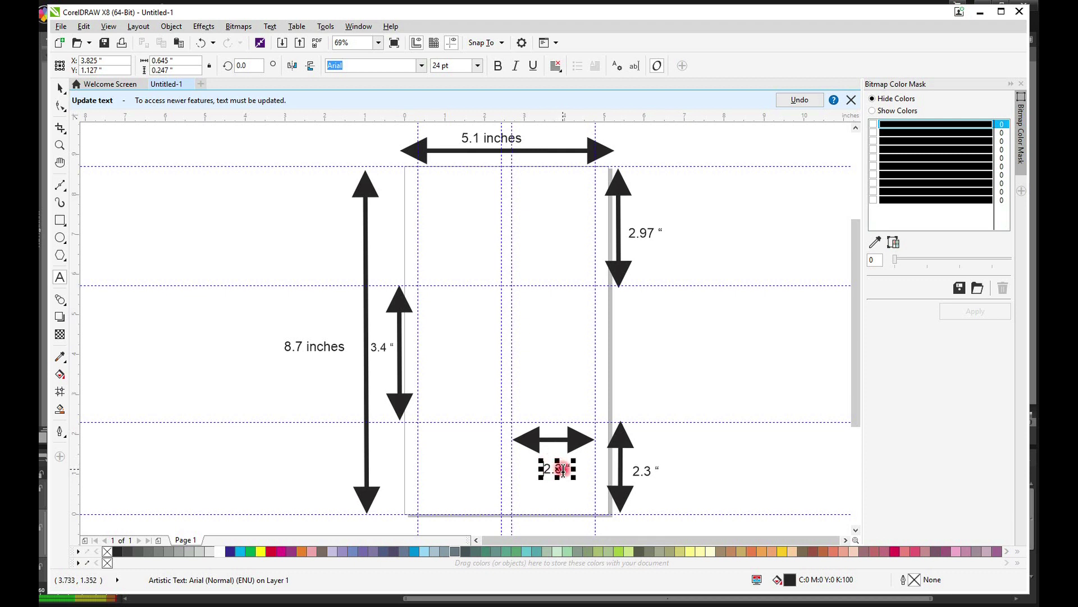
pyautogui.click(559, 469)
pyautogui.press('BackSpace')
pyautogui.write('1')
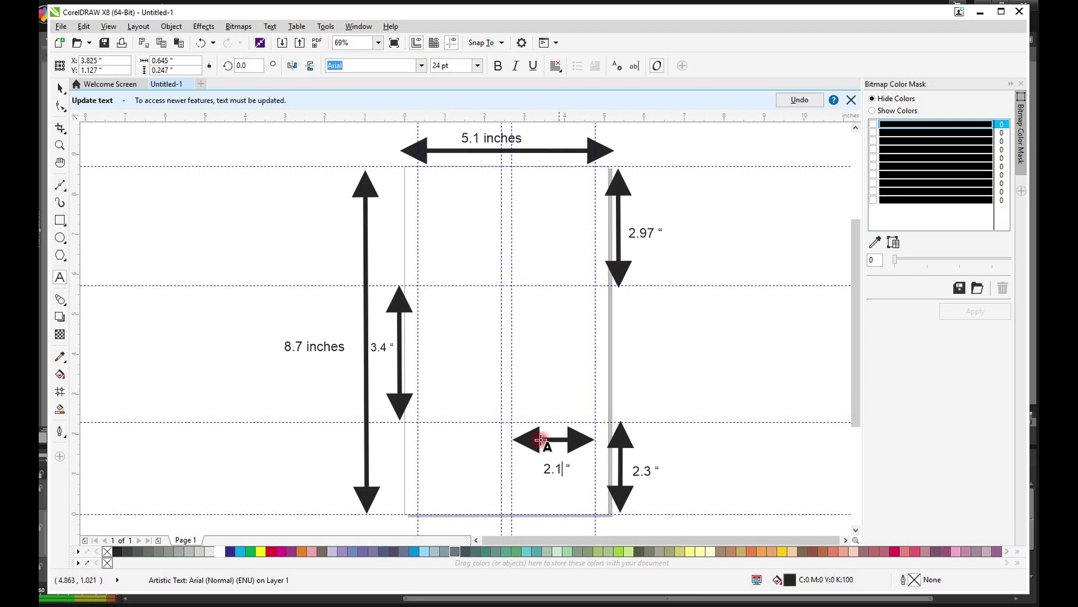
pyautogui.click(61, 88)
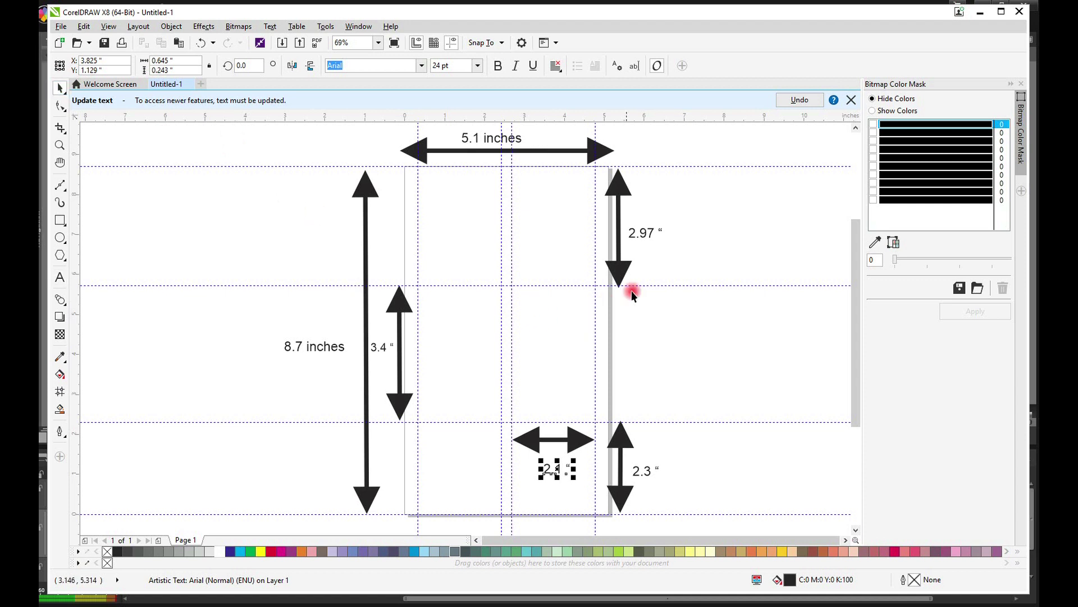
pyautogui.click(679, 371)
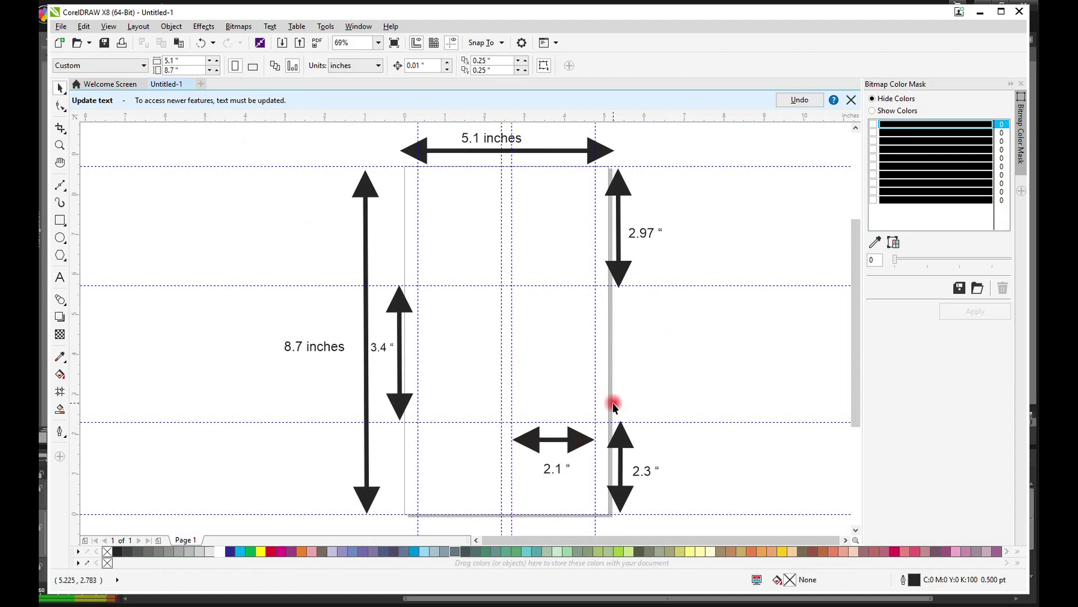